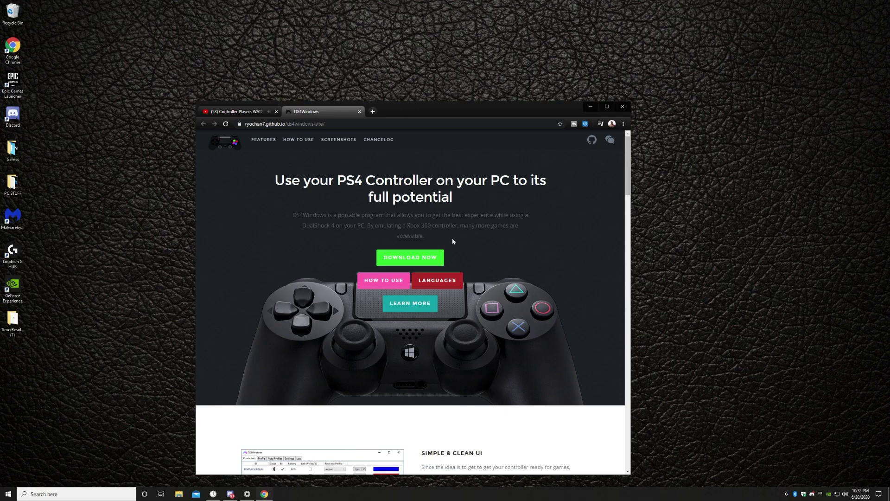
Download DS4Windows_2.1.3_x64.zip from the Version 2.1.3 release assets on GitHub.
left_click(410, 257)
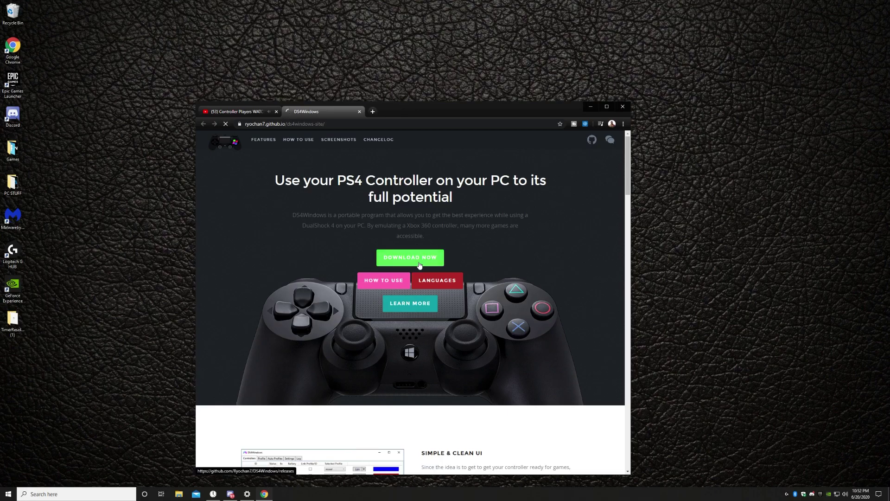
left_click(359, 311)
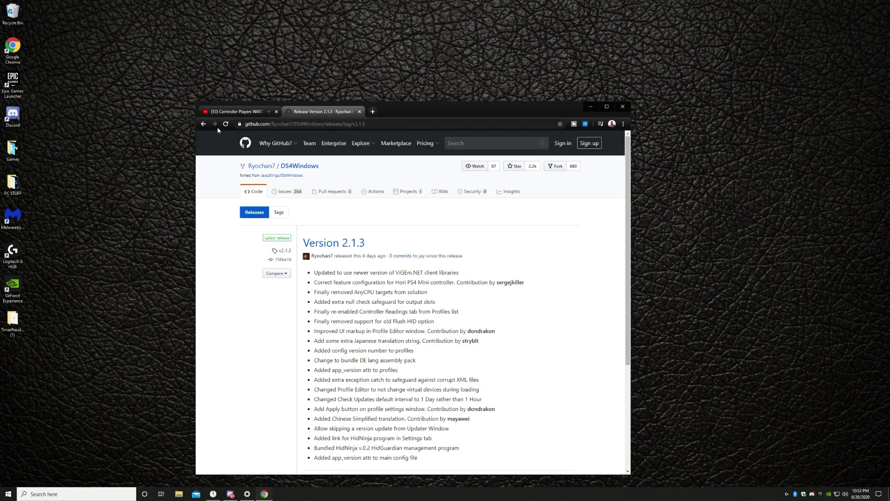
mouse_move(275, 143)
scroll(291, 215, "down", 4)
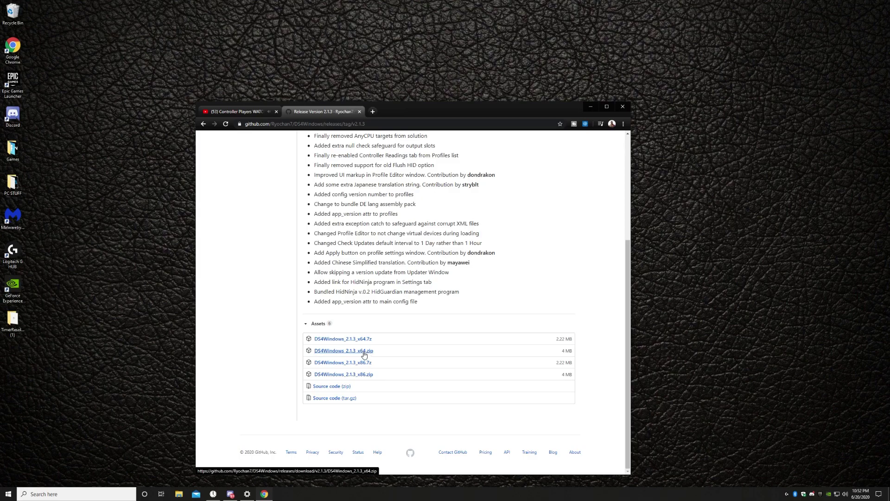
left_click(364, 354)
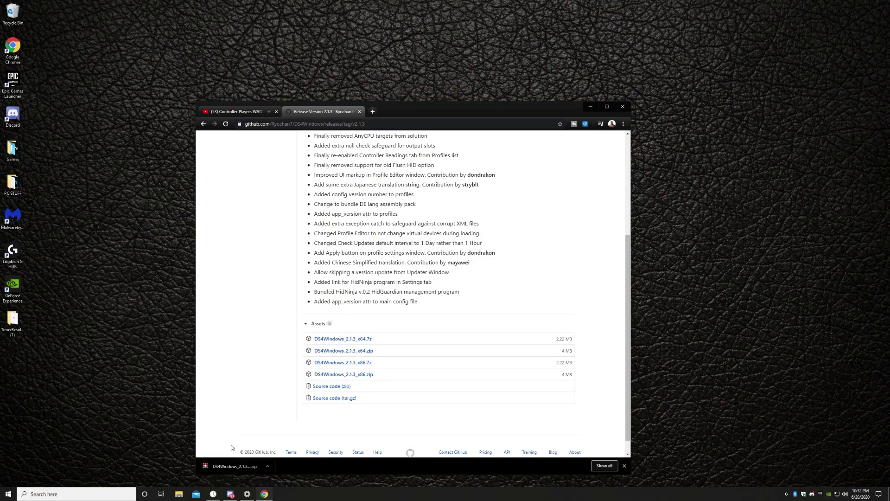
Place the downloaded DS4Windows zip on the desktop and minimize Chrome.
left_click_drag(224, 467, 104, 402)
right_click(131, 390)
right_click(118, 387)
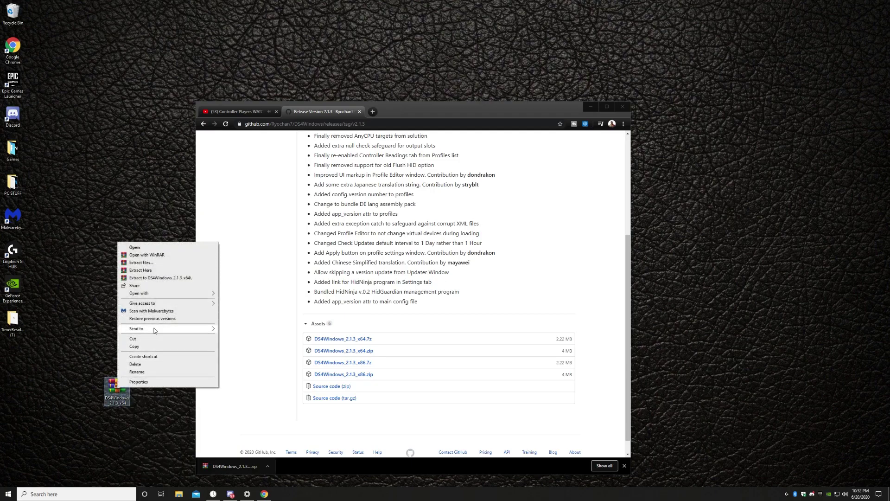
left_click(590, 107)
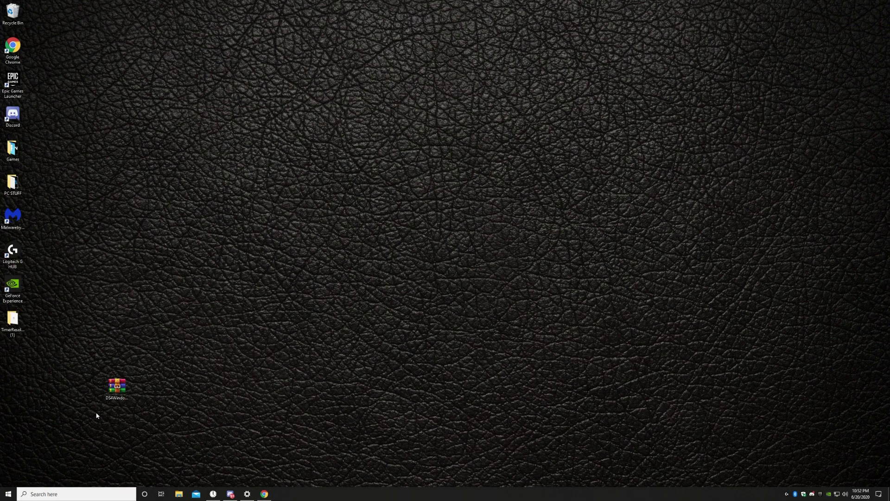
Extract the zip with Extract Here and move the DS4Windows folder to the desktop centre.
right_click(114, 389)
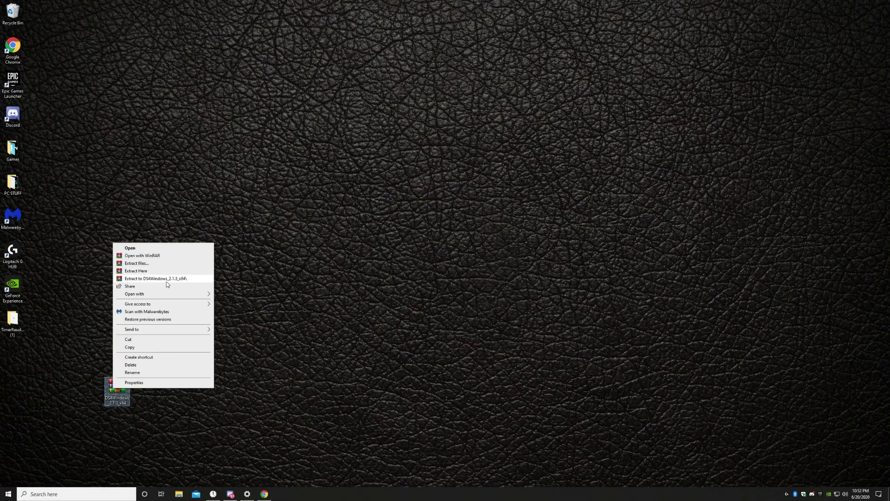
left_click(142, 271)
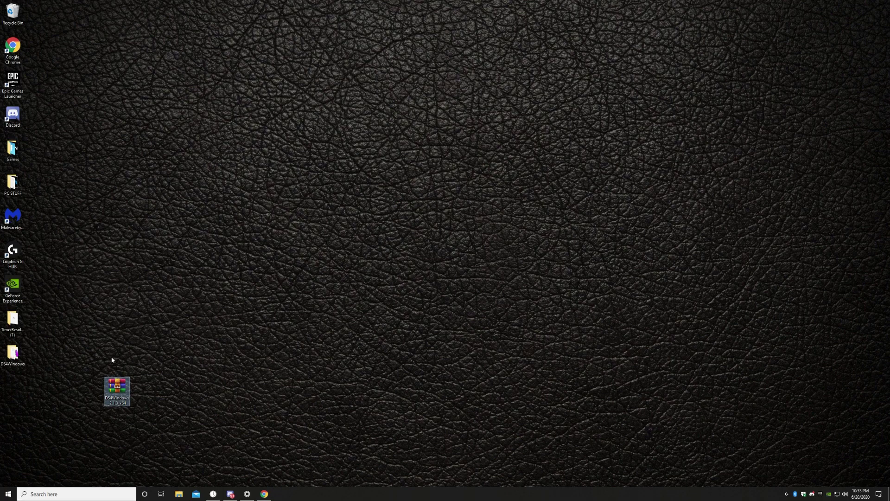
left_click_drag(12, 354, 378, 287)
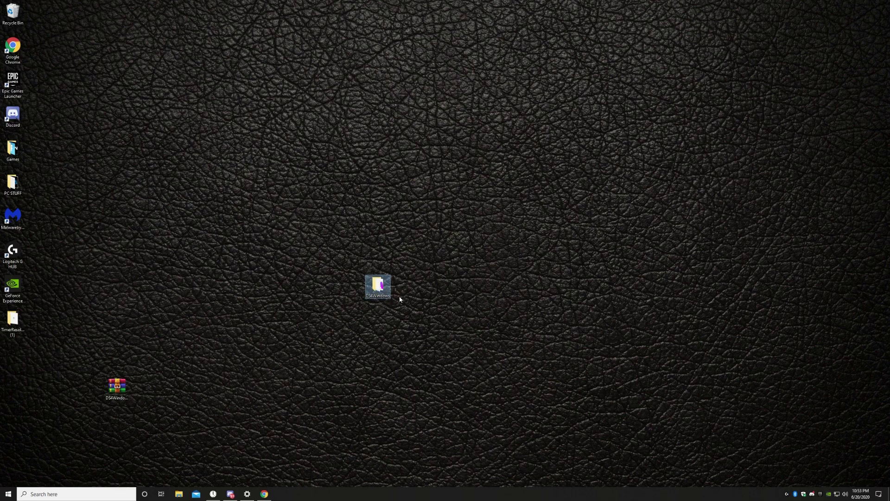
Run DS4Windows.exe from the DS4Windows folder, storing its settings in Appdata.
double_click(377, 284)
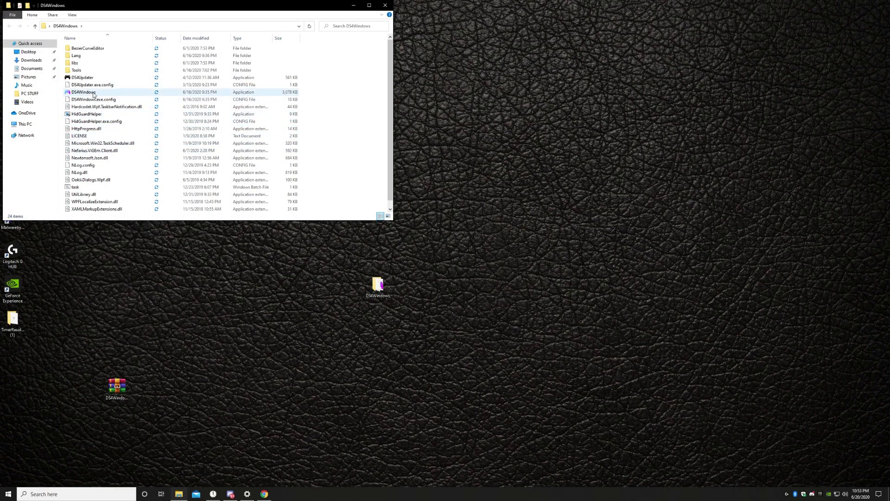
left_click(96, 94)
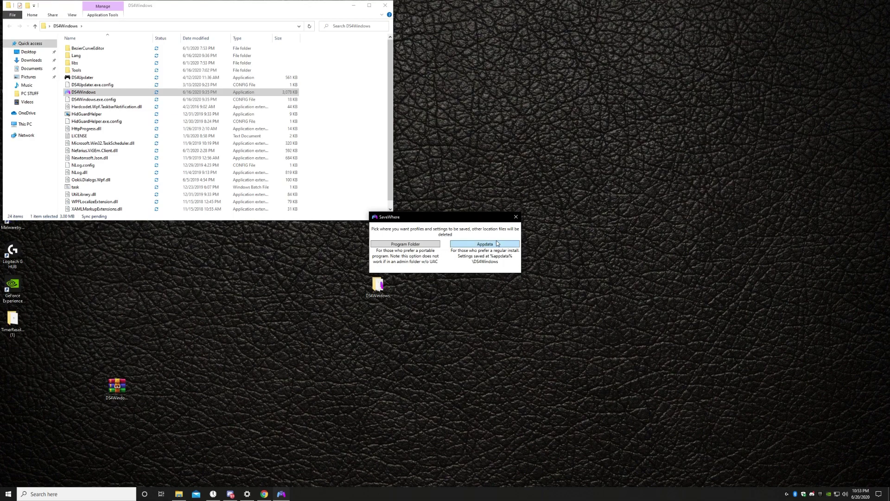
left_click(500, 245)
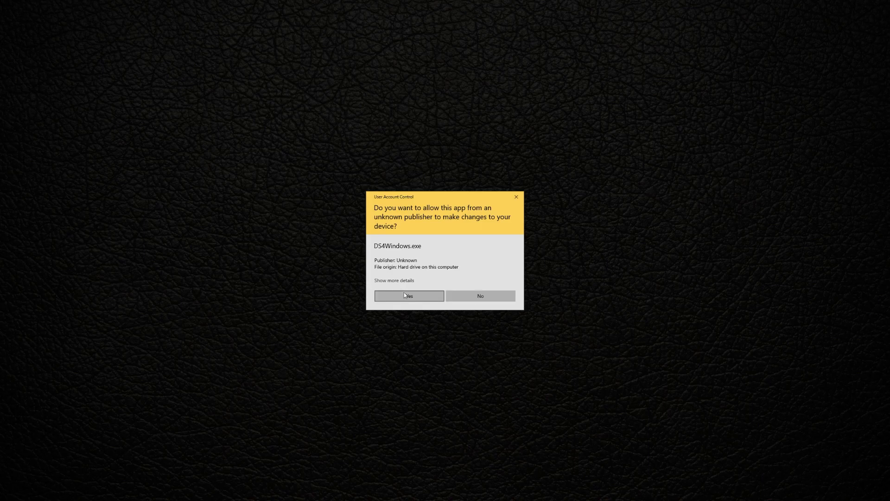
Approve the UAC prompt, install the ViGEmBus driver, and close the DS4Windows welcome dialog.
left_click(407, 293)
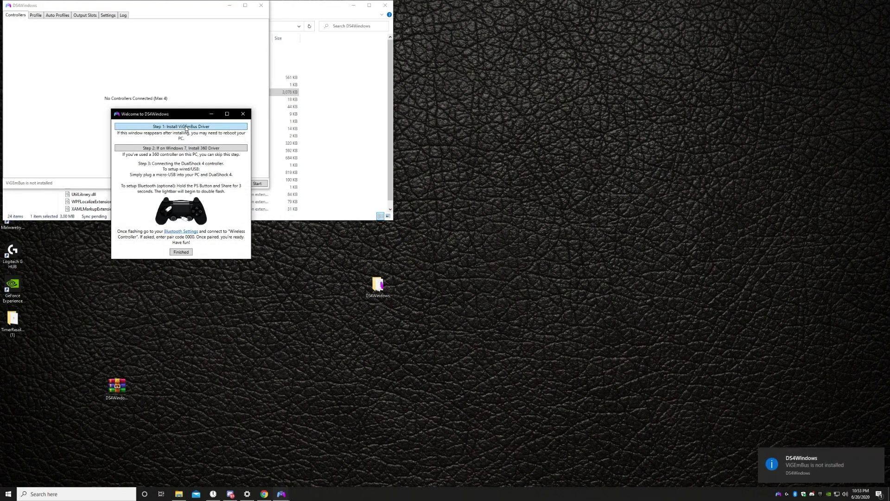
left_click(184, 127)
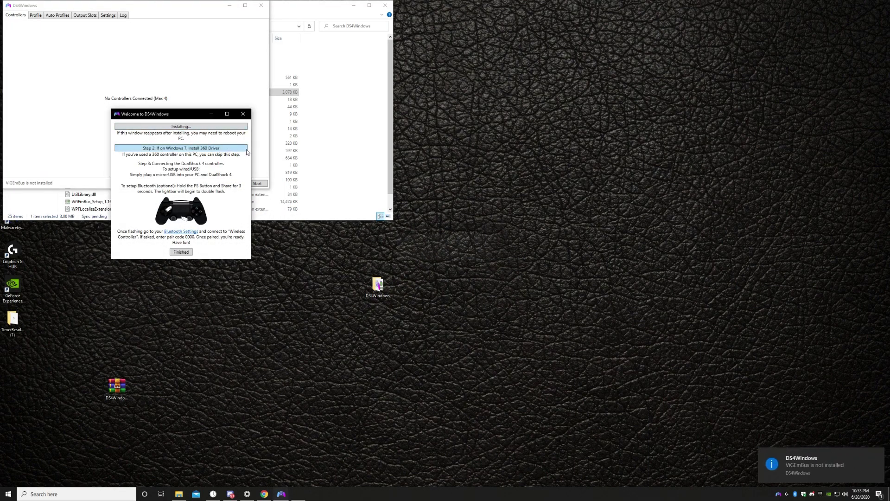
left_click(482, 302)
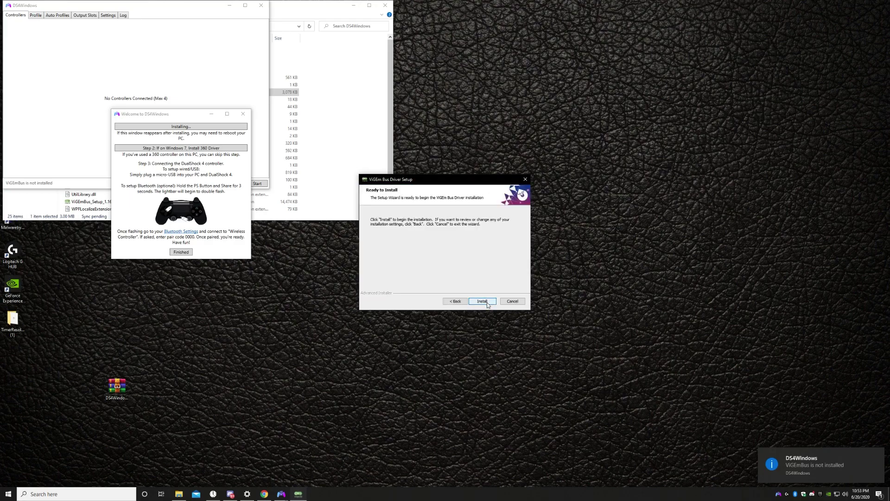
left_click(482, 302)
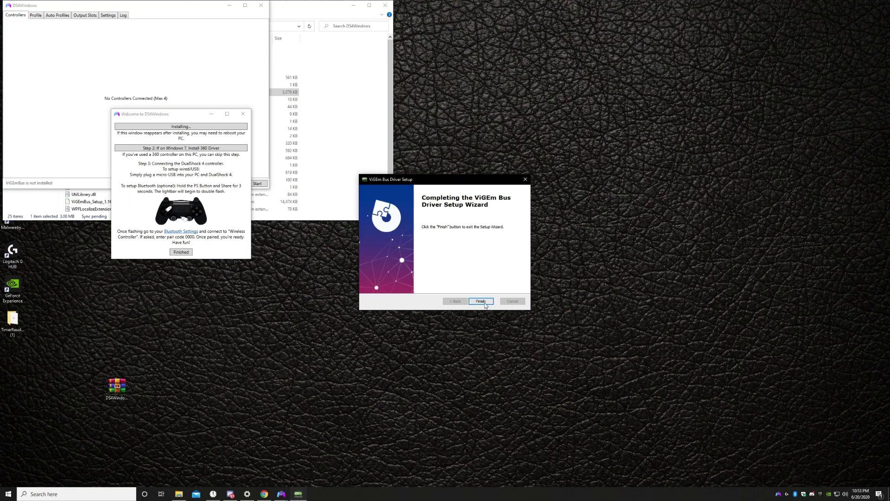
left_click(481, 302)
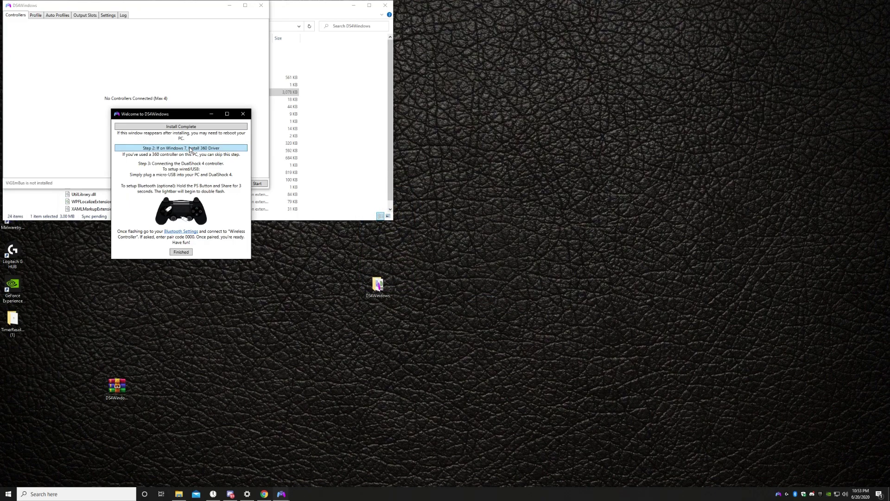
left_click(181, 253)
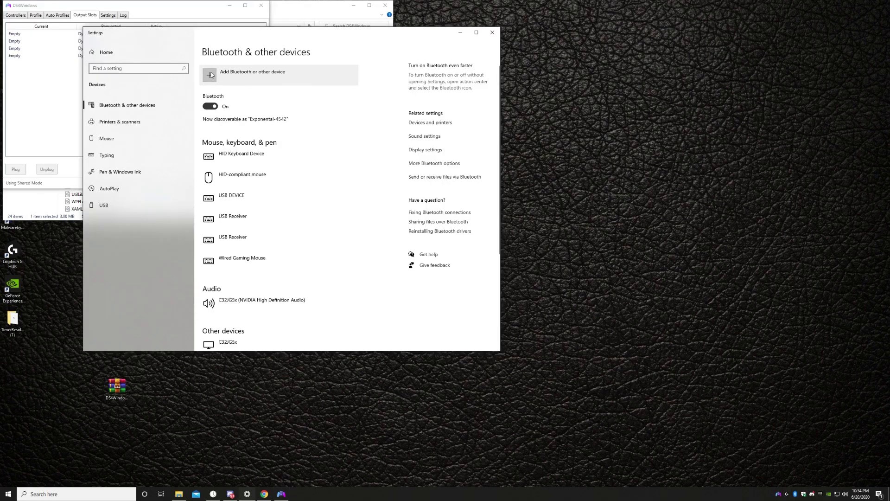
Pair the Wireless Controller over Bluetooth in Settings, then return to DS4Windows.
left_click(216, 75)
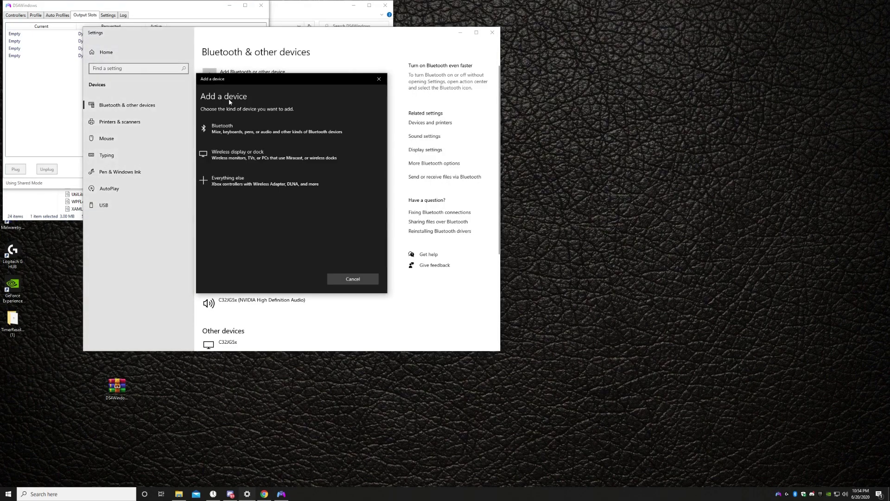
left_click(219, 133)
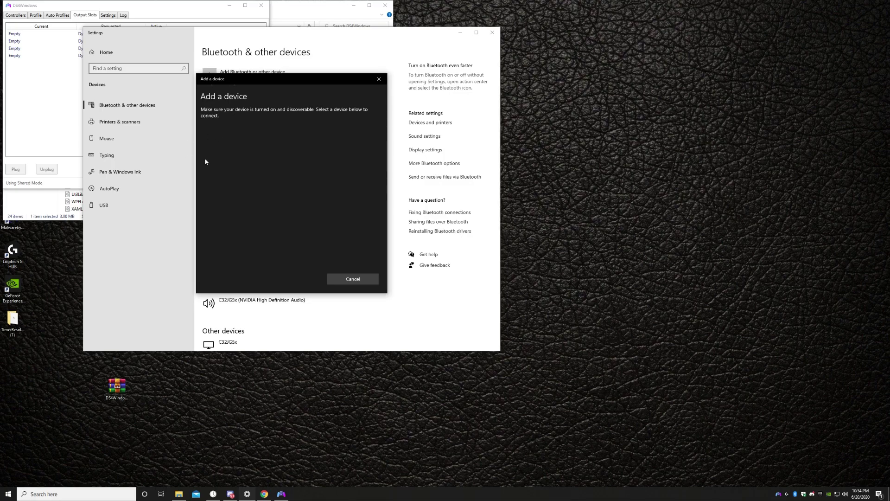
left_click(248, 137)
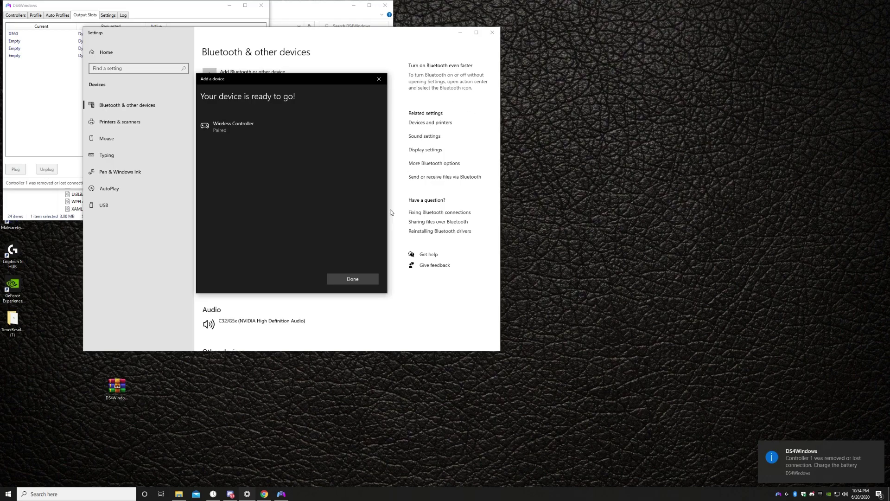
left_click(360, 279)
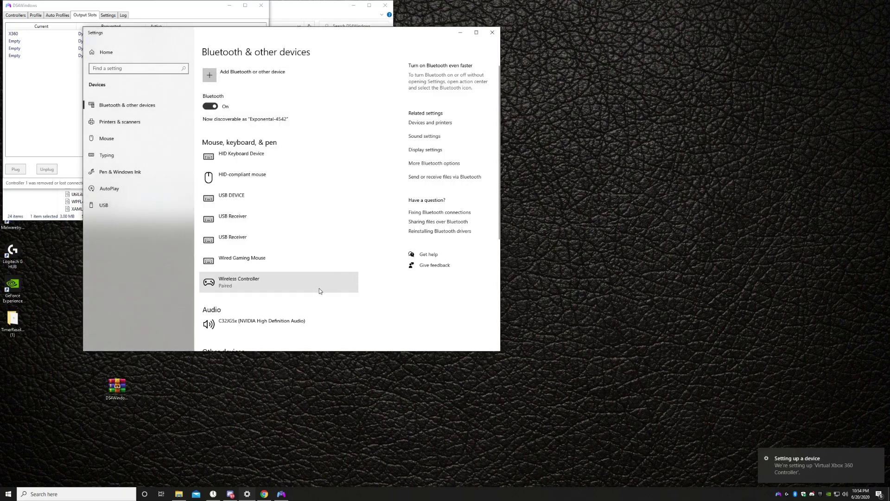
left_click(46, 114)
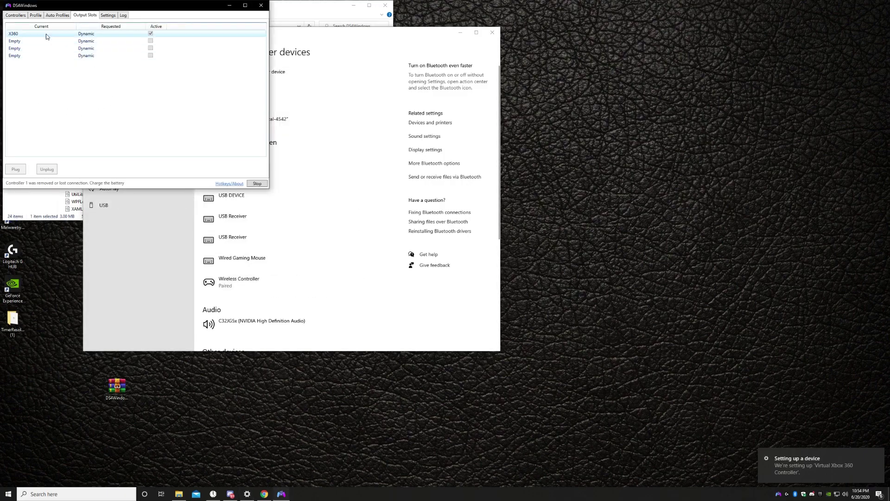
View the Controllers list showing the DS4 on Bluetooth at 50% battery with the Fortnite profile.
left_click(19, 16)
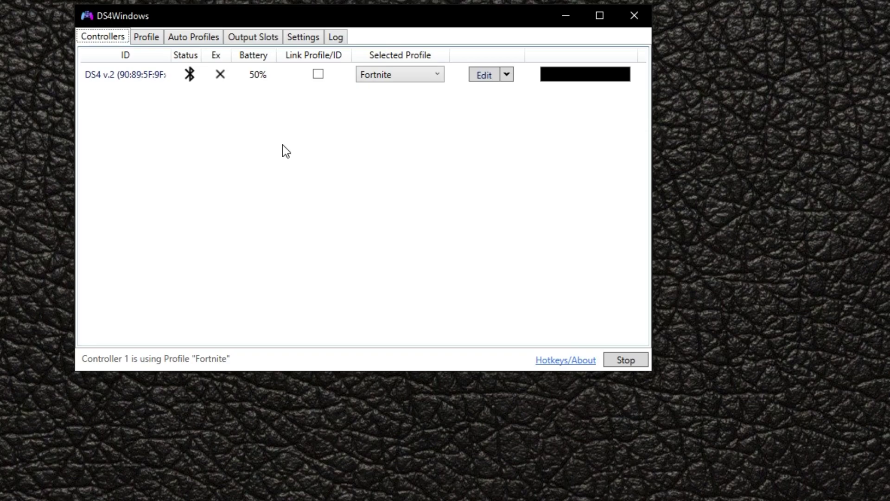
Check the profile list and briefly open the Fortnite profile editor without changes.
left_click(393, 80)
left_click(395, 78)
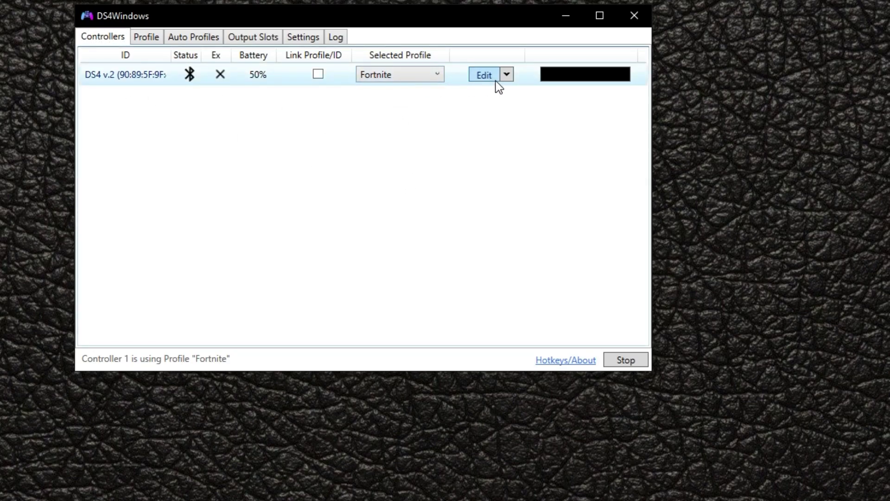
left_click(485, 76)
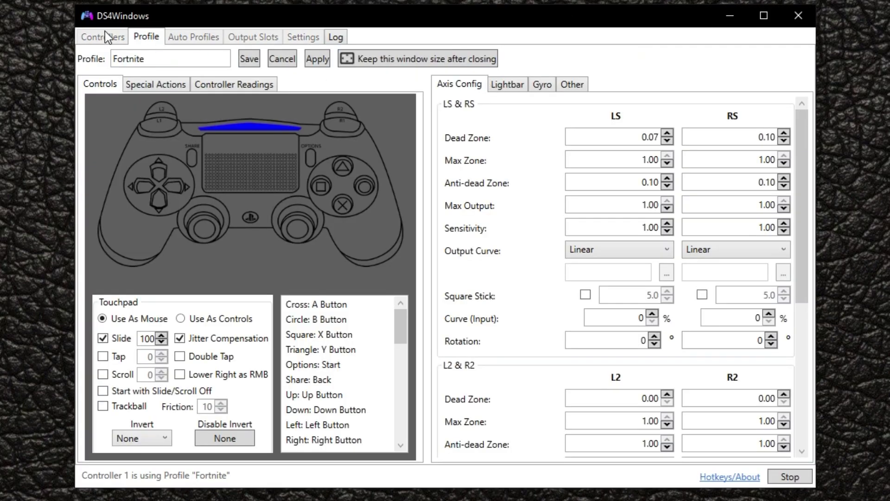
key("Escape")
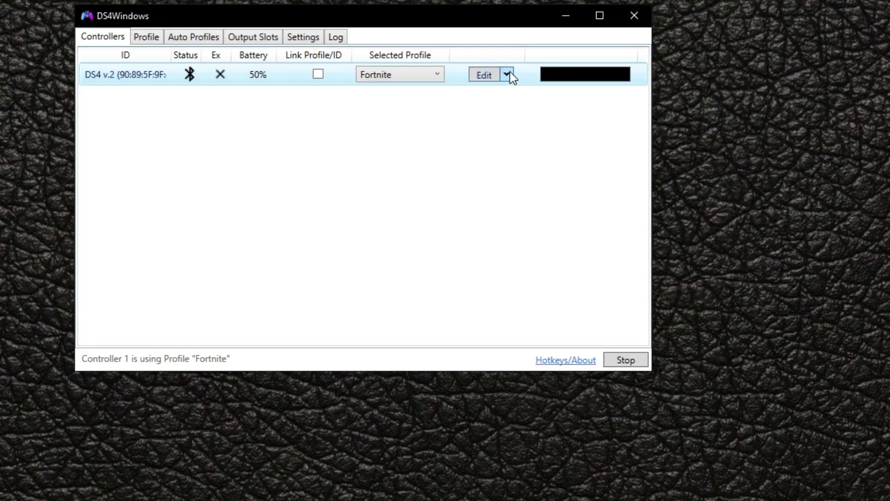
Create a new profile and name it 'Fortnite 1'.
left_click(507, 74)
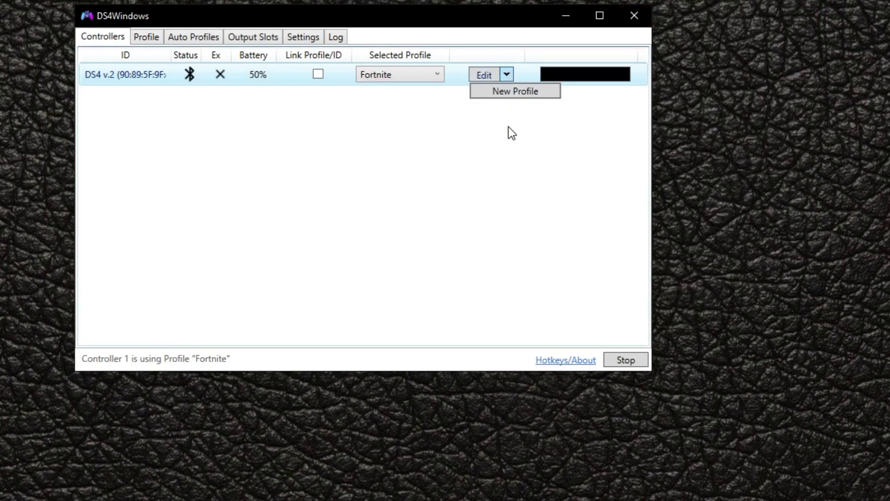
left_click(508, 93)
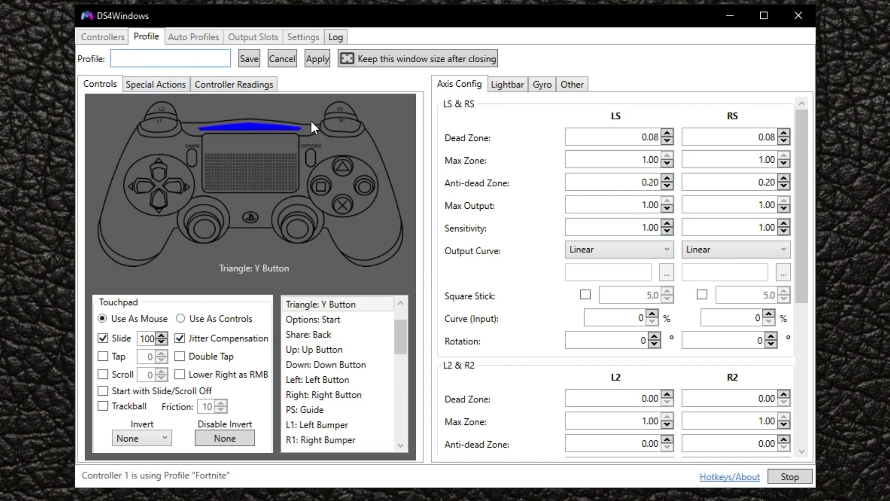
type("Fortnite 1")
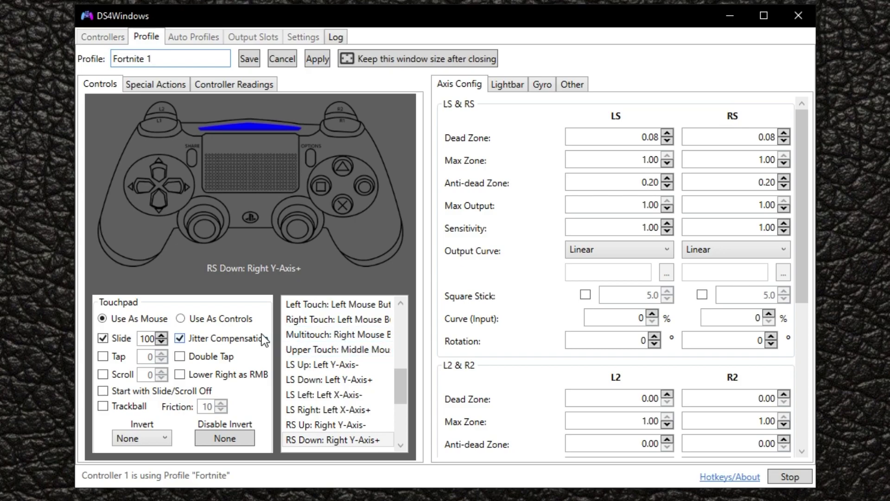
Set the touchpad to act as controls, scroll the mappings past R3, and open Left Touch's action chooser.
left_click(180, 319)
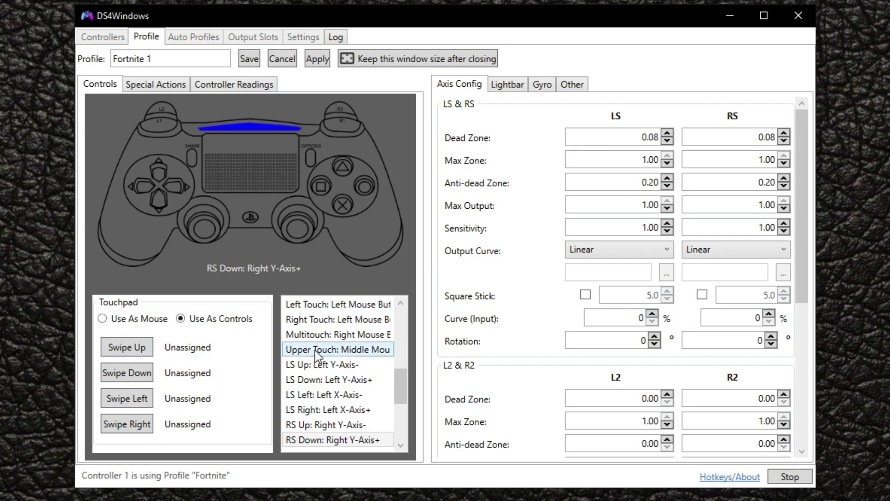
left_click_drag(403, 383, 396, 368)
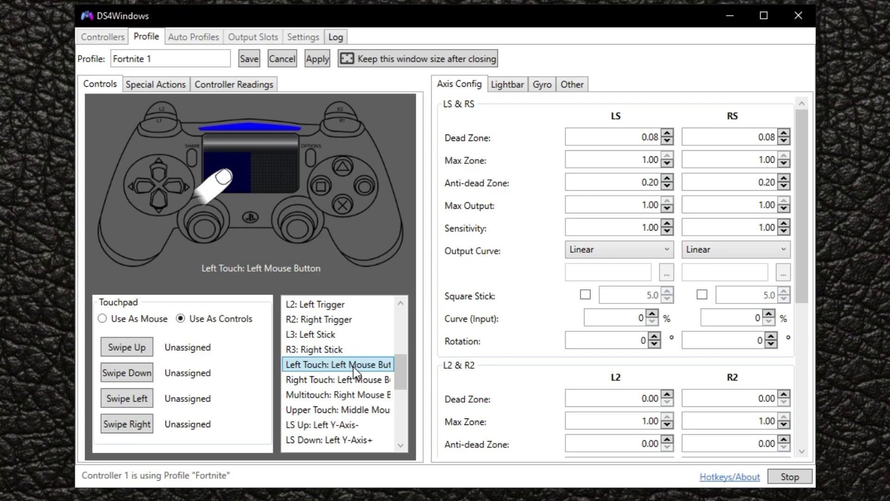
left_click(293, 349)
scroll(299, 364, "down", 1)
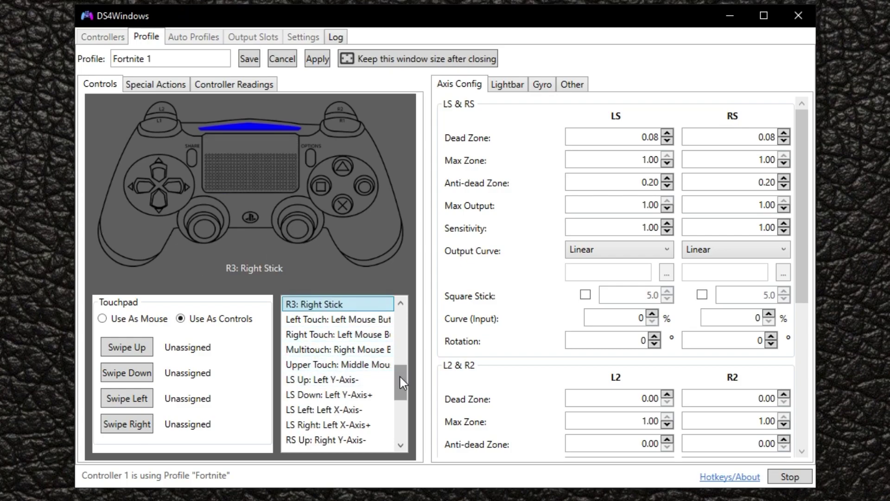
left_click_drag(399, 375, 396, 367)
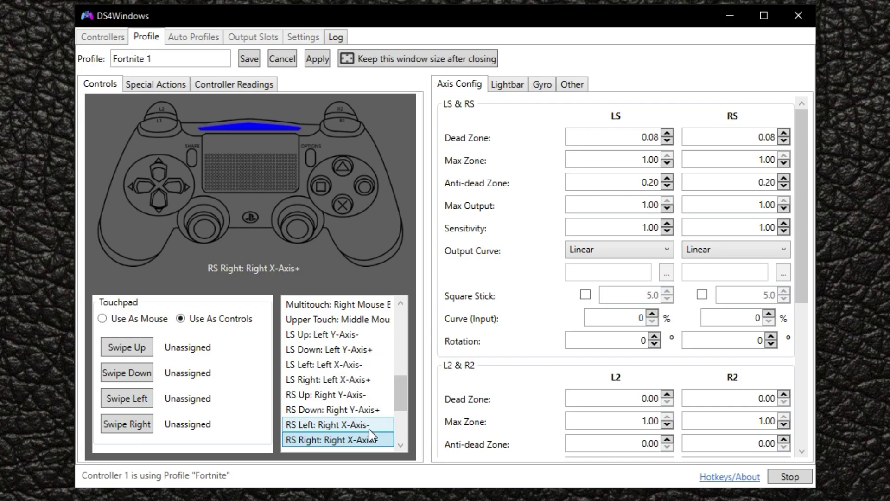
left_click_drag(398, 390, 398, 379)
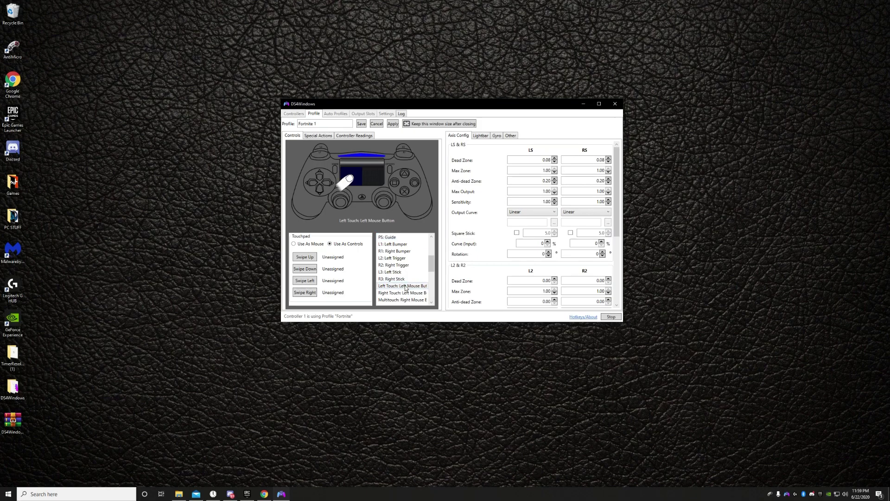
left_click(211, 161)
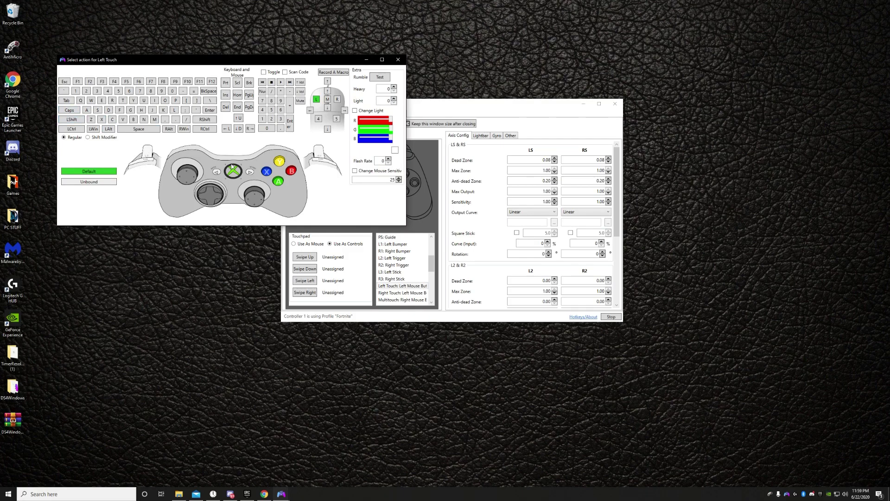
Map Left Touch to the left mouse button and Right Touch to Back.
left_click(201, 199)
double_click(425, 293)
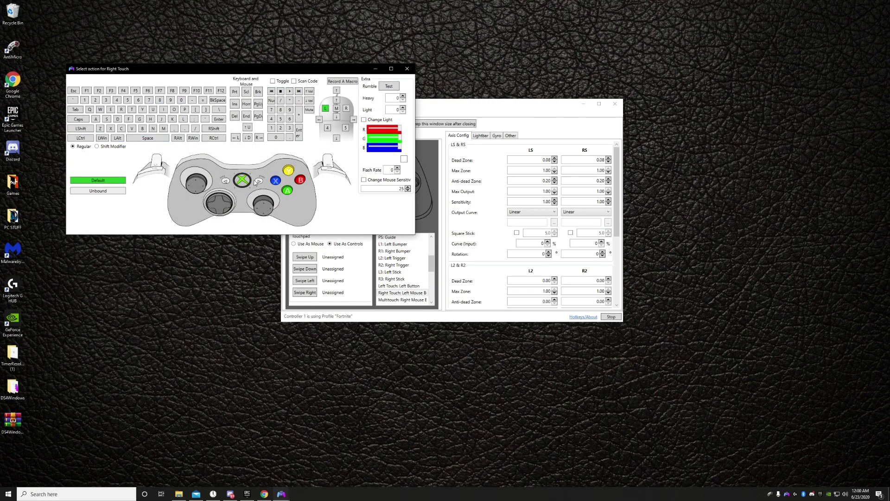
left_click(225, 181)
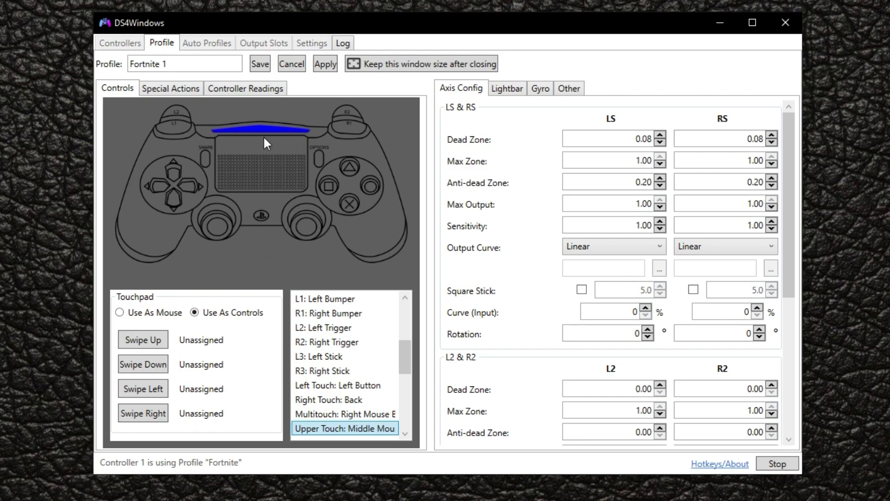
scroll(327, 416, "down", 5)
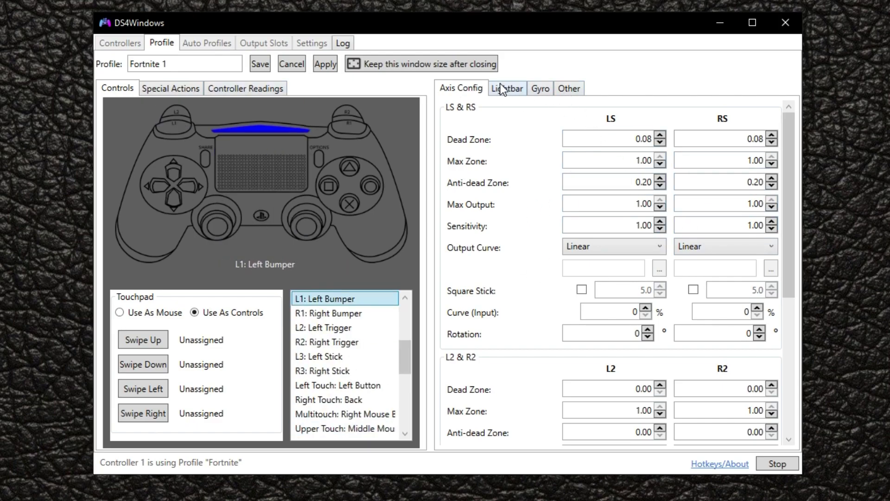
Set the Bluetooth poll rate to Max (1 ms), save Fortnite 1, and reopen it for editing.
left_click(576, 89)
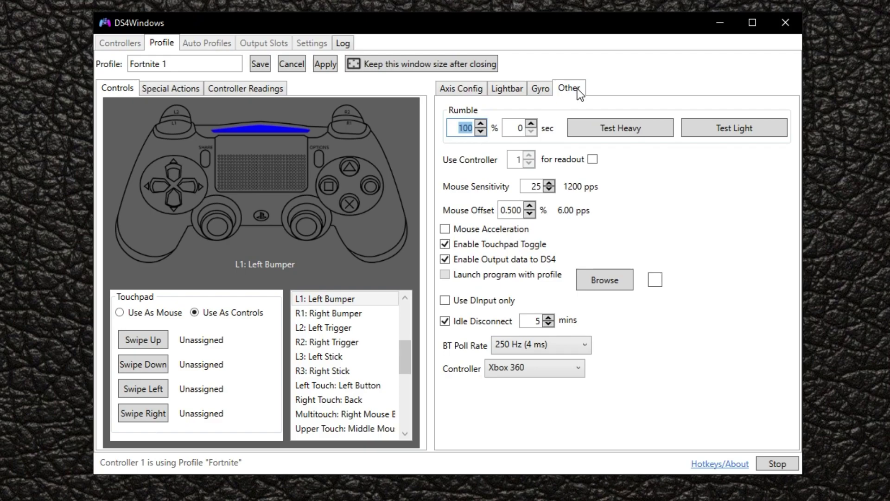
left_click(564, 343)
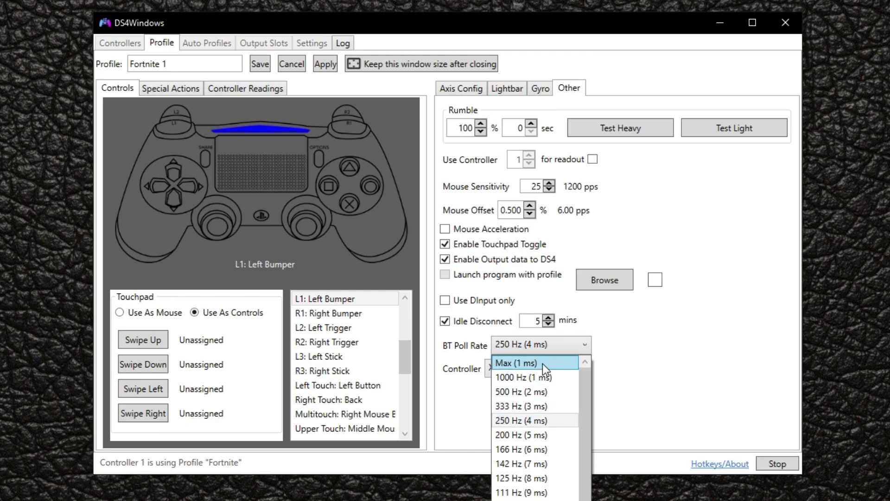
left_click(542, 364)
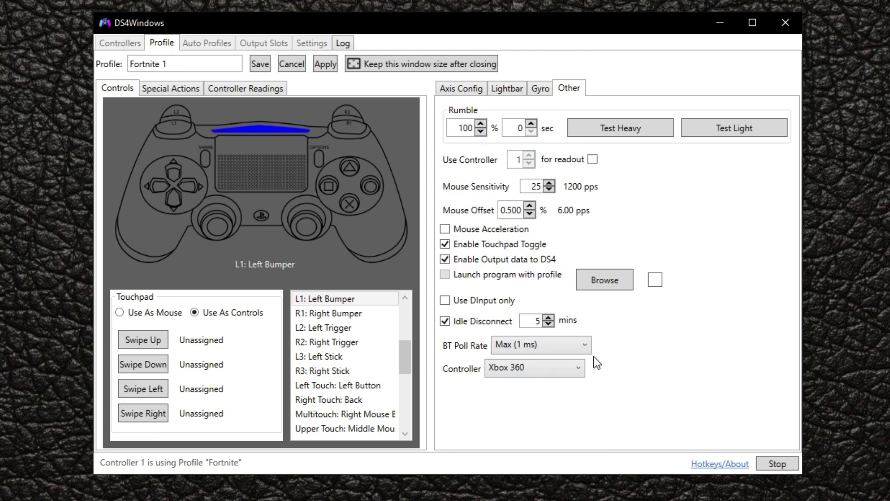
left_click(258, 68)
left_click(487, 81)
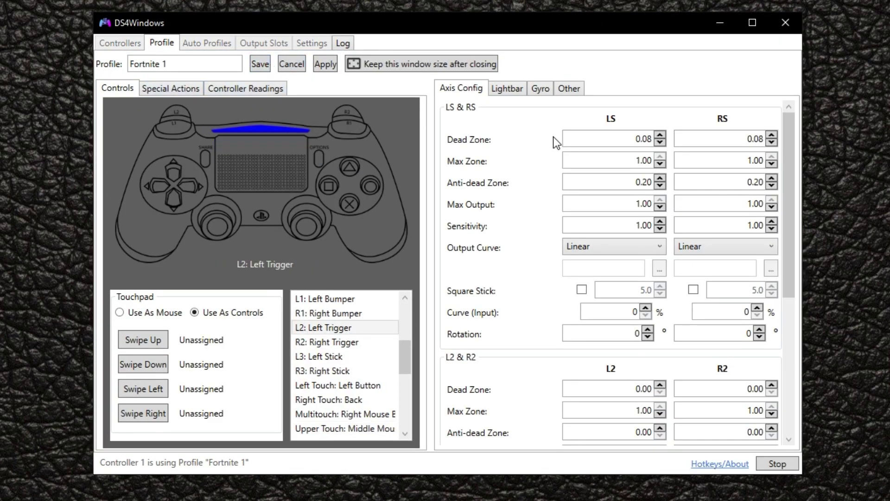
Show live controller readings and set the left stick dead zone to 0.07.
double_click(651, 140)
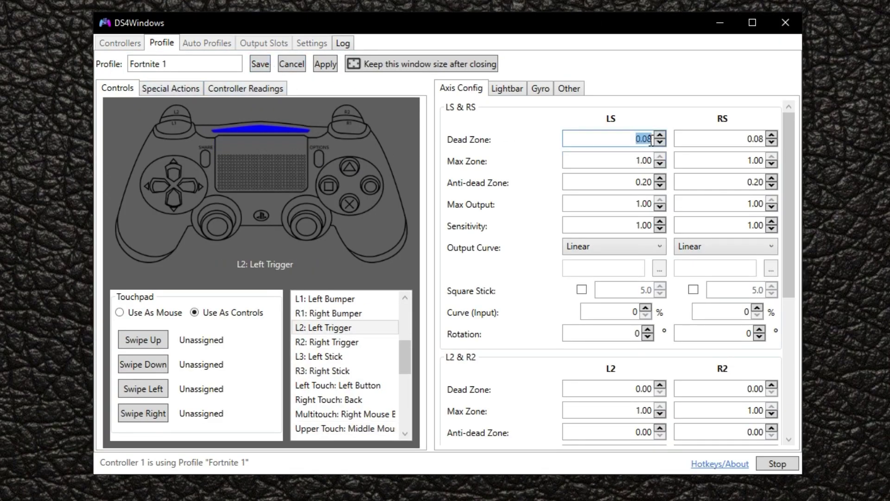
left_click(266, 88)
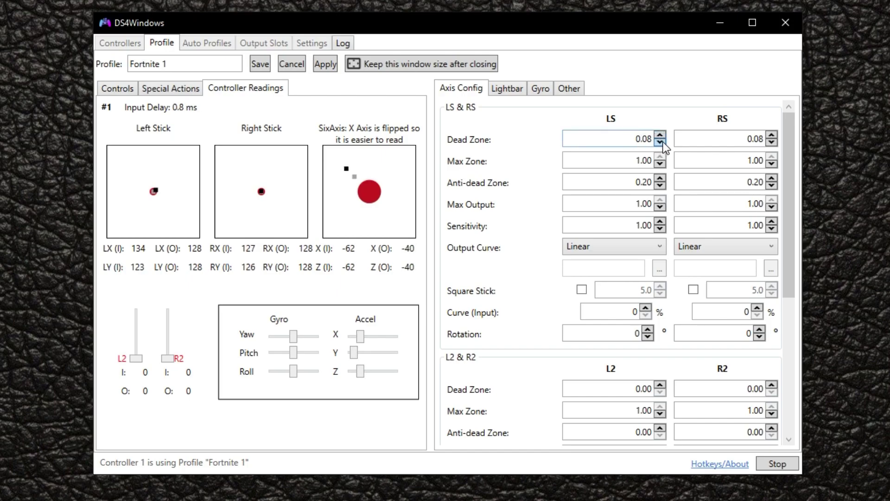
left_click(660, 141)
type("0.10")
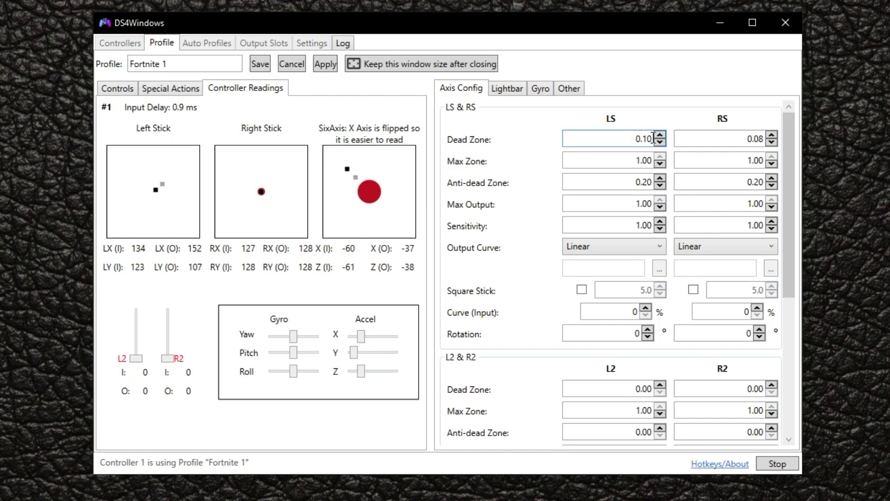
double_click(653, 138)
left_click(652, 139)
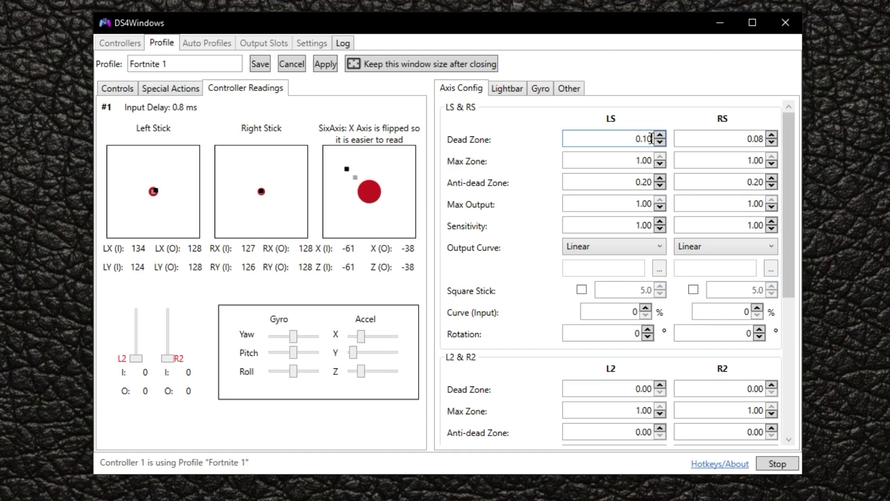
key("BackSpace")
key("BackSpace")
key("BackSpace")
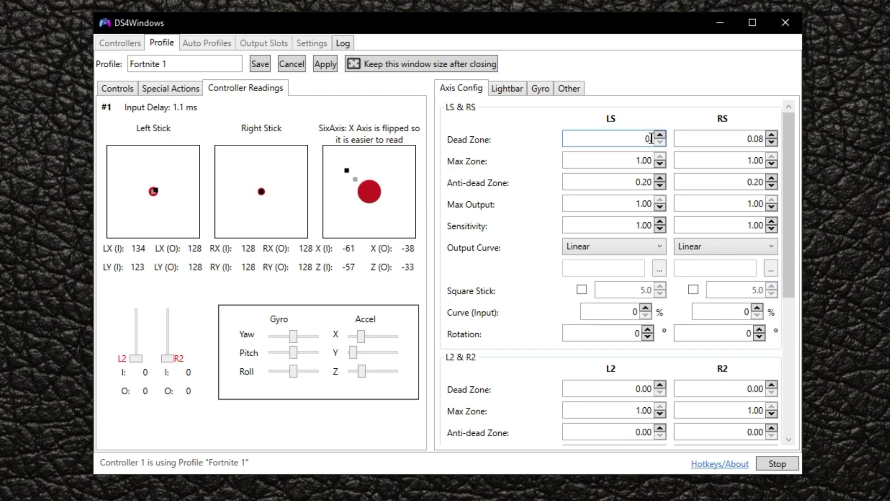
type(".0")
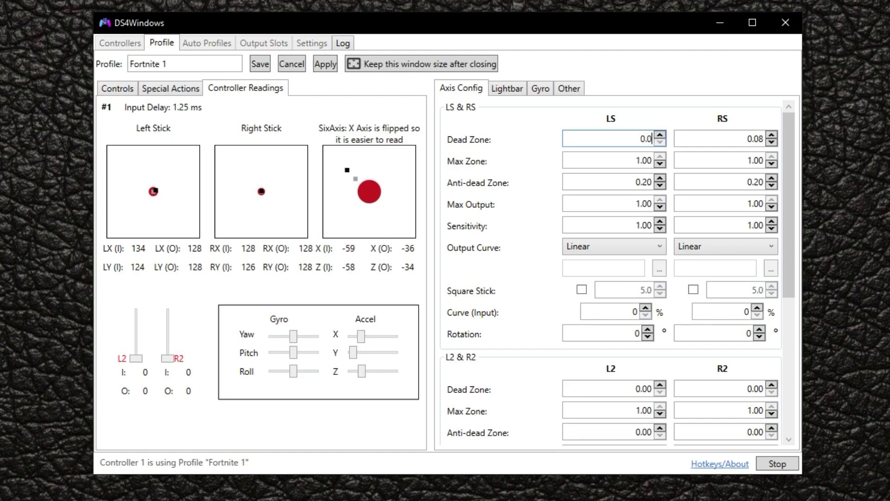
type("7")
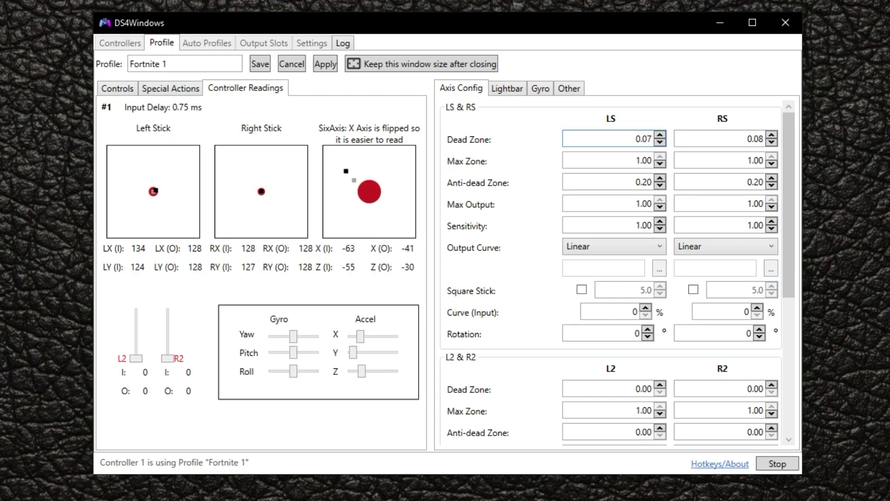
Set the right stick dead zone to 0.10.
double_click(760, 138)
left_click(759, 138)
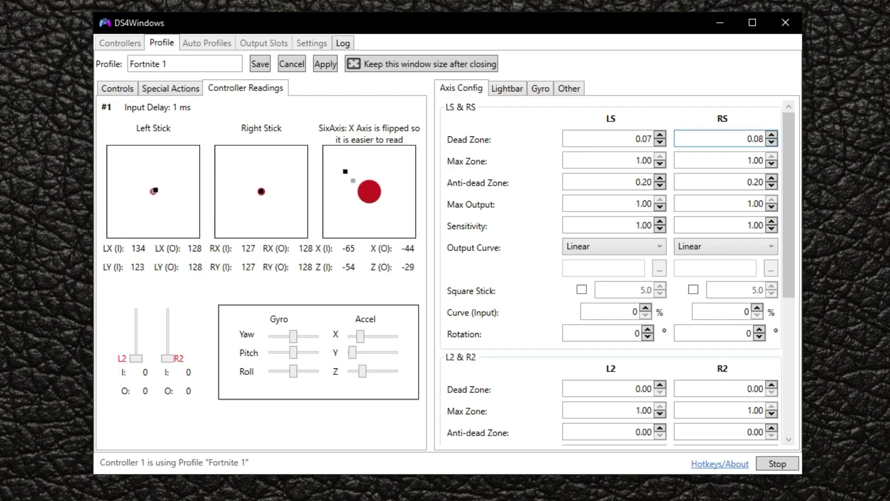
key("BackSpace")
key("BackSpace")
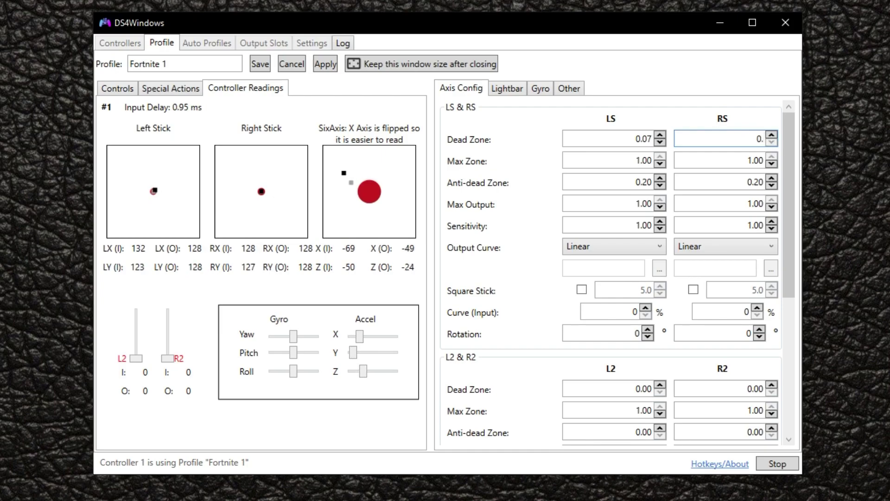
type("10")
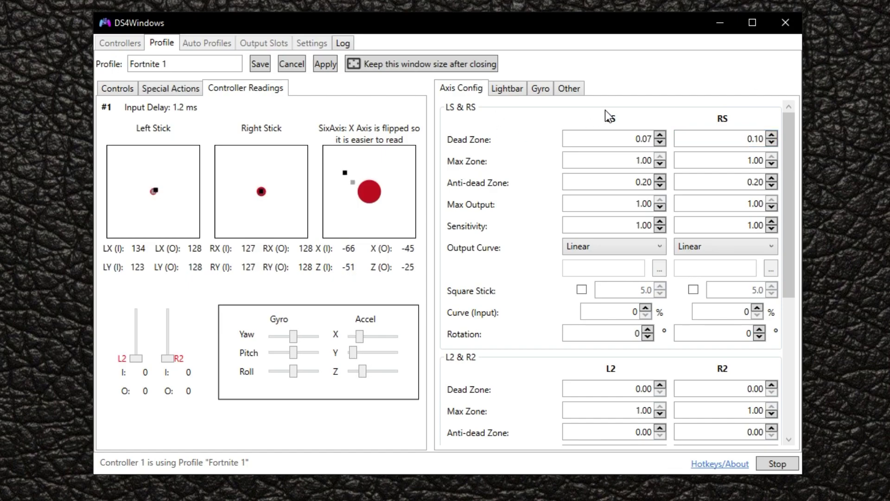
Lower the left and right stick anti-dead zones from 0.20 to 0.10 each.
left_click_drag(790, 130, 791, 141)
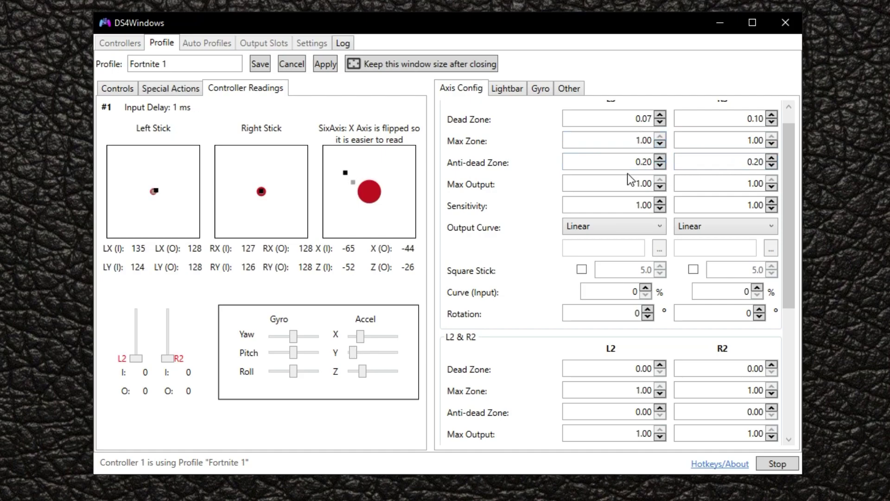
left_click(660, 166)
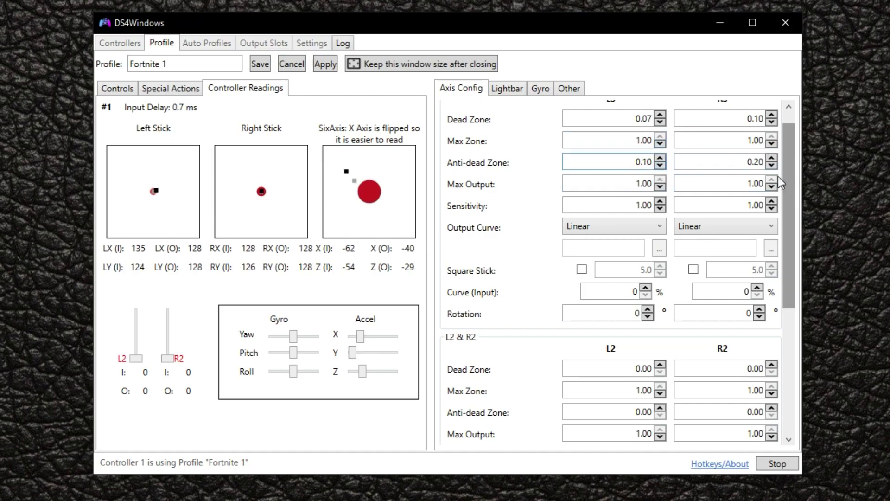
left_click(773, 166)
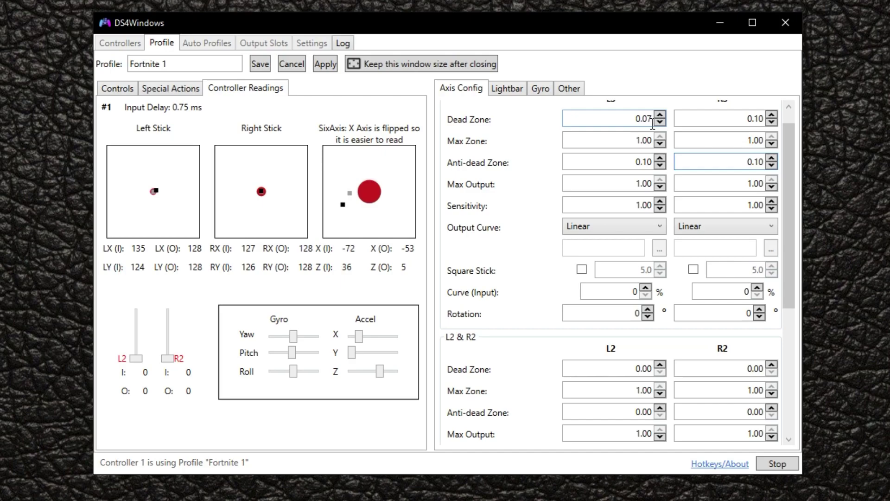
Keep the right stick output curve at Linear and scroll down to the L2 & R2 settings.
scroll(672, 135, "up", 1)
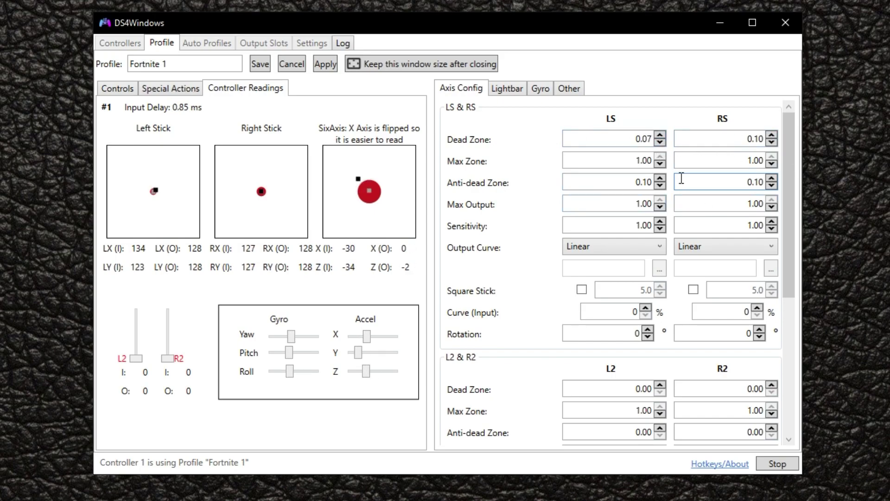
scroll(653, 217, "down", 2)
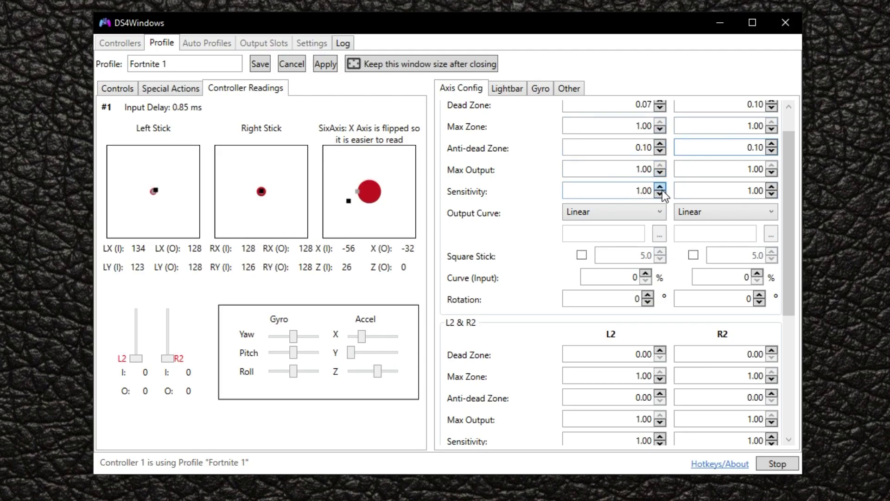
scroll(663, 185, "up", 2)
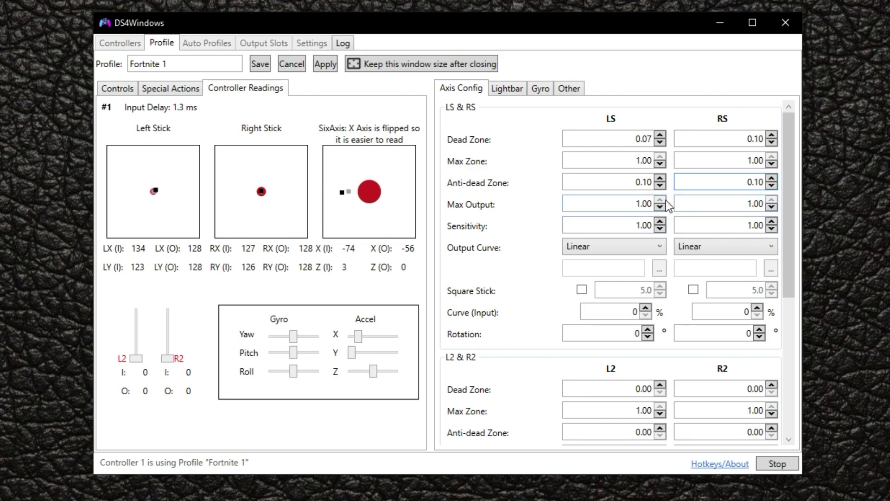
left_click(749, 248)
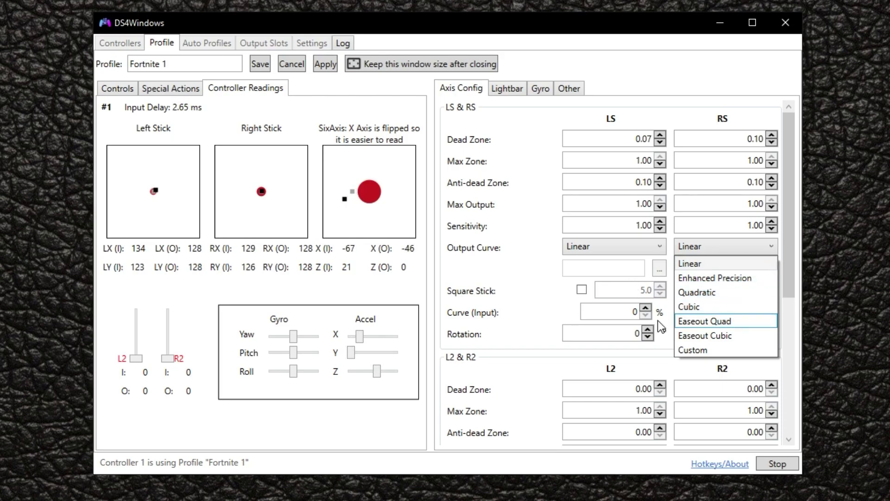
key("Up")
left_click(529, 288)
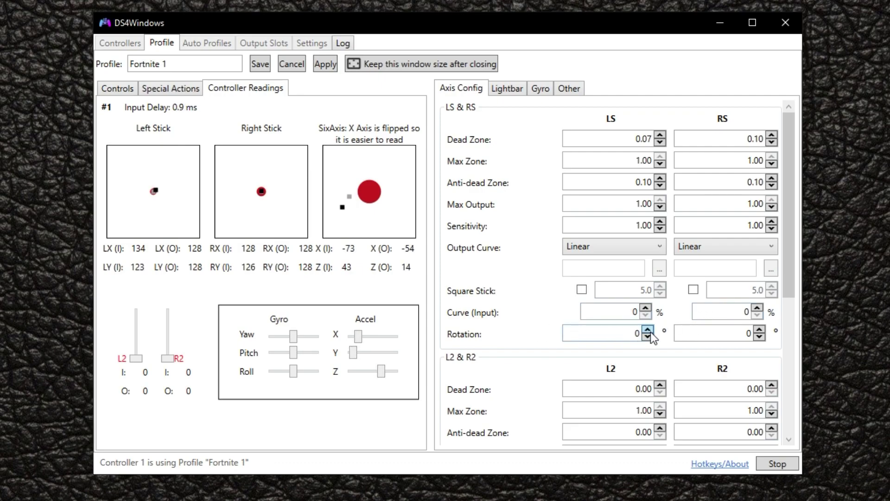
scroll(670, 348, "down", 2)
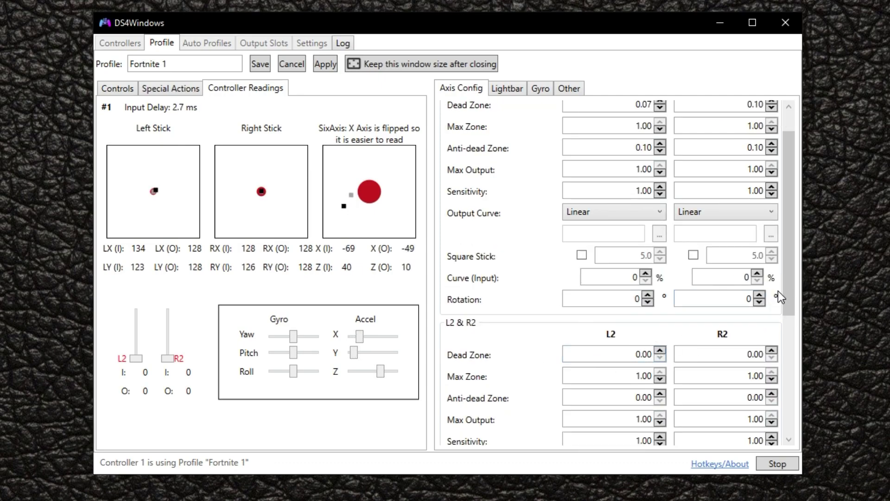
Raise the L2 and R2 anti-dead zones to 1.00.
scroll(778, 297, "down", 3)
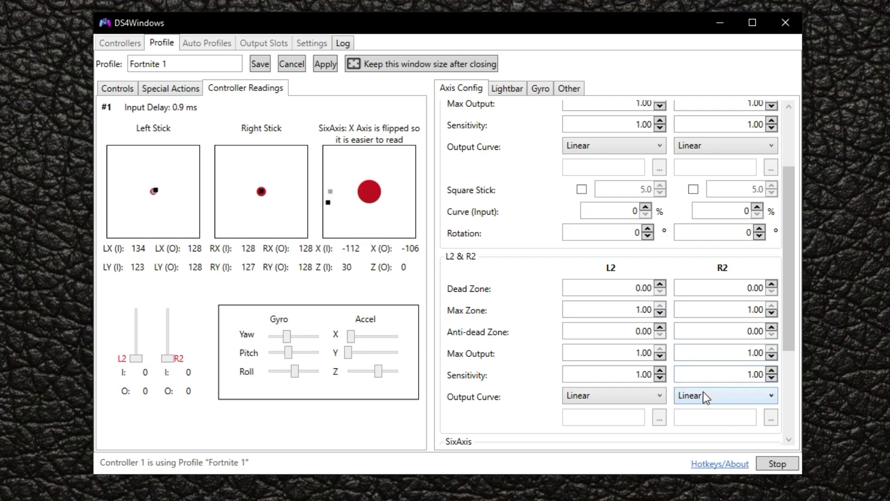
left_click(661, 328)
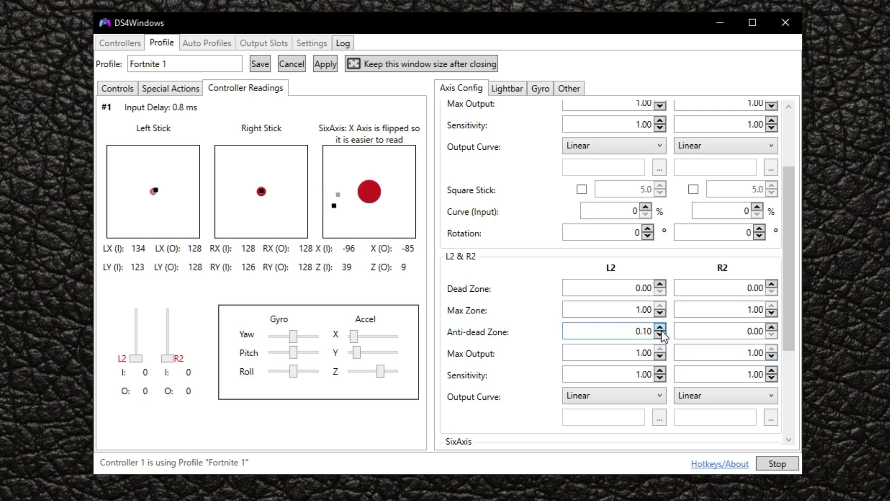
left_click(661, 329)
left_click(661, 329)
left_click(661, 329)
left_click(661, 329)
left_click(660, 329)
left_click(661, 329)
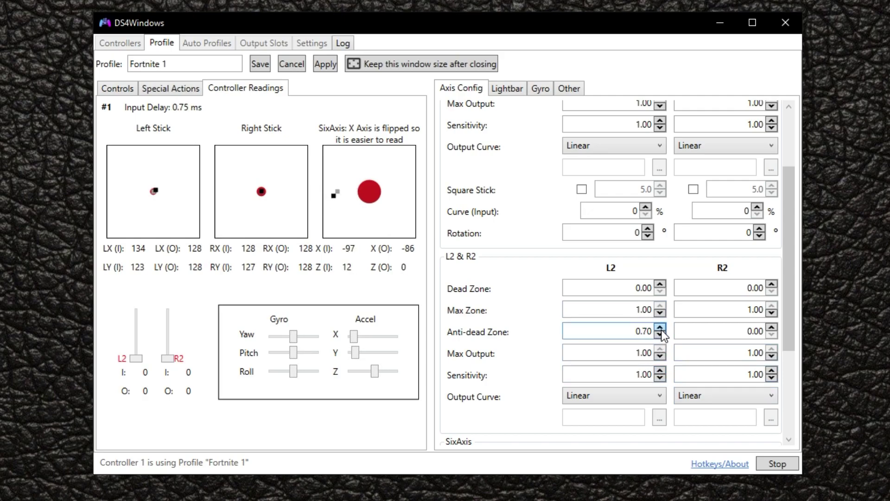
left_click(661, 329)
left_click(661, 329)
left_click(661, 329)
left_click(772, 327)
left_click(772, 328)
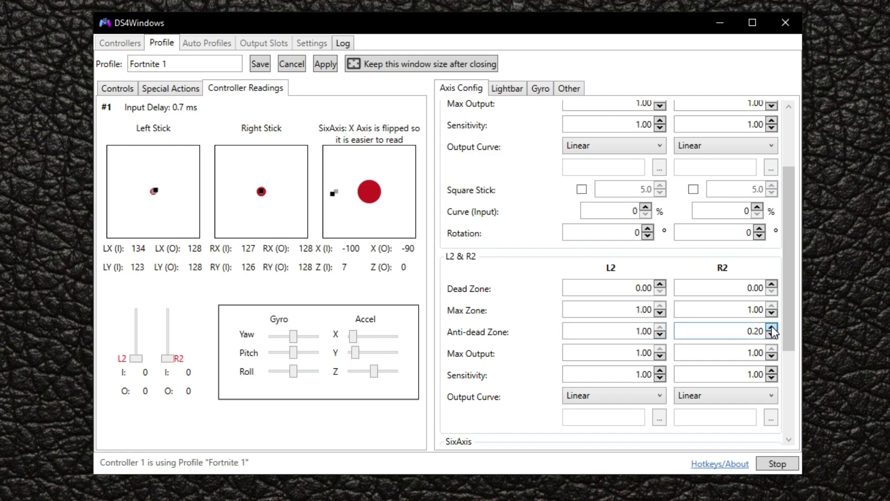
left_click(771, 327)
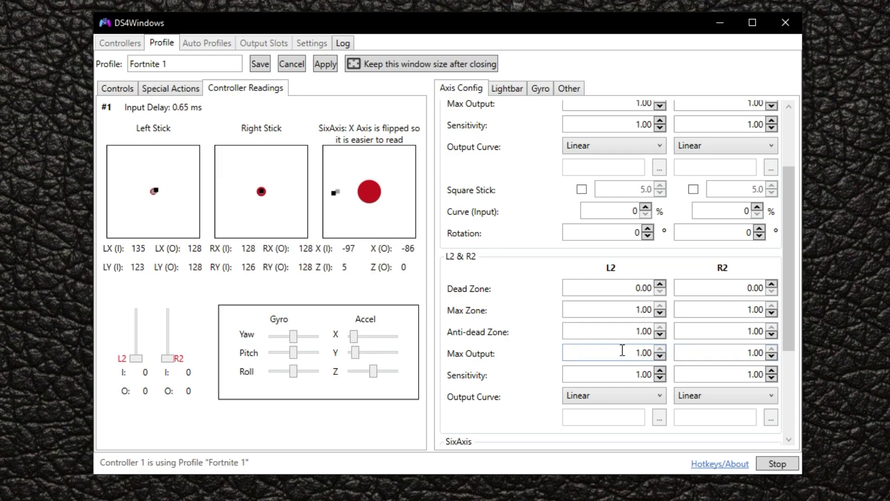
Raise the L2 trigger sensitivity to 10.00.
left_click(660, 370)
left_click(660, 371)
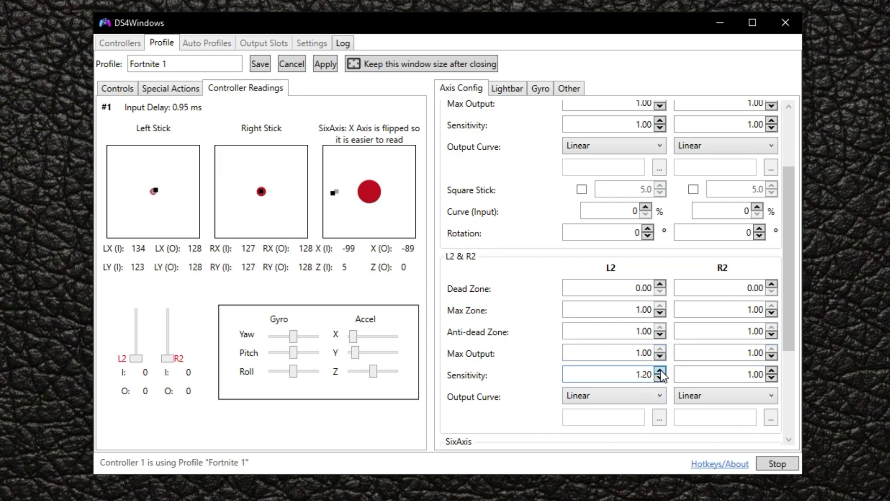
left_click(660, 370)
left_click(660, 370)
left_click(660, 371)
left_click(660, 371)
left_click(660, 371)
left_click(660, 371)
left_click(660, 371)
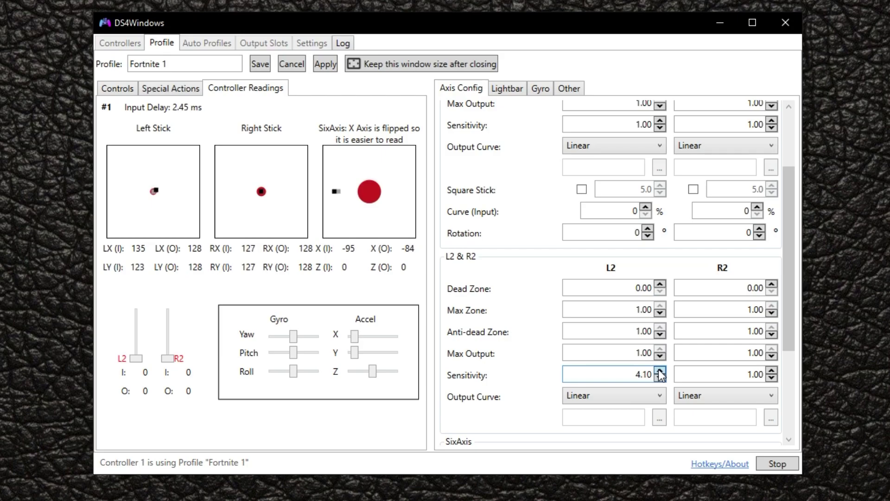
left_click(660, 371)
left_click(660, 371)
left_click(660, 370)
left_click(660, 371)
left_click(660, 371)
left_click(660, 371)
left_click(660, 371)
left_click(660, 371)
left_click(660, 371)
left_click(660, 370)
left_click(660, 370)
left_click(660, 370)
left_click(660, 371)
left_click(660, 371)
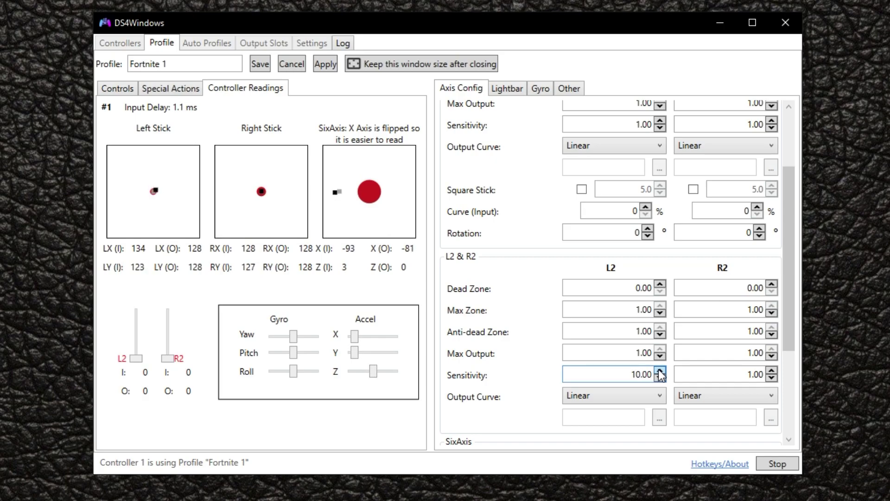
Raise the R2 trigger sensitivity to 10.00.
left_click(774, 371)
left_click(774, 370)
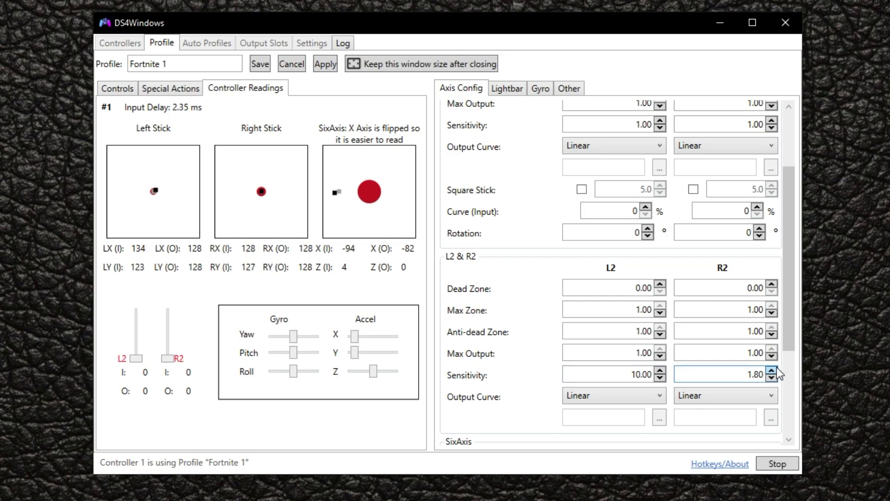
left_click(775, 370)
left_click(774, 370)
left_click(773, 371)
left_click(773, 371)
left_click(774, 371)
left_click(773, 373)
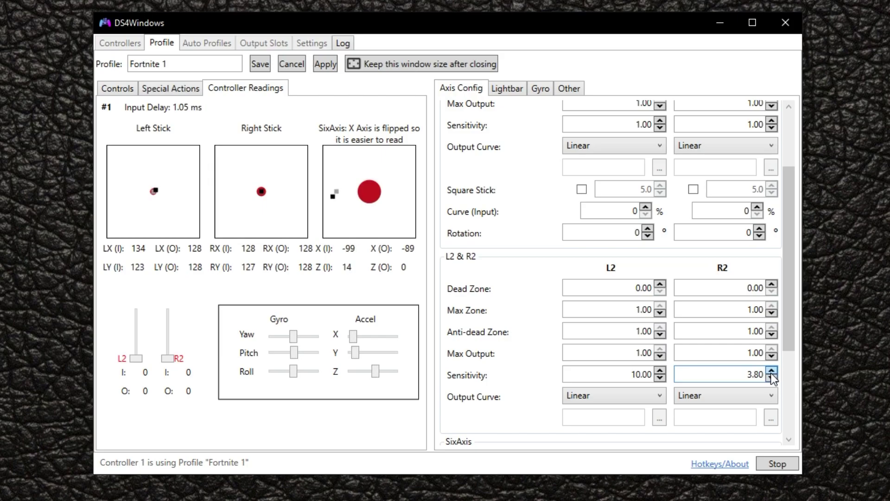
left_click(773, 372)
left_click(772, 372)
left_click(773, 372)
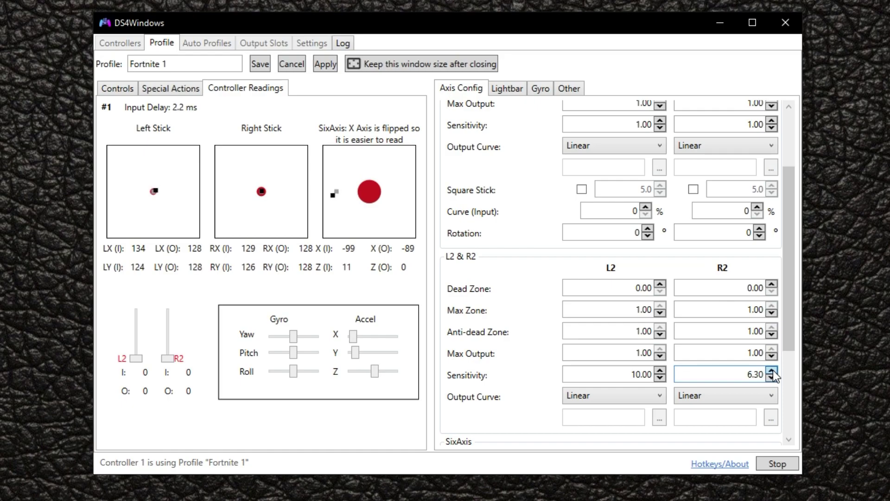
left_click(772, 371)
left_click(773, 371)
left_click(773, 371)
left_click(772, 372)
left_click(772, 372)
left_click(772, 372)
left_click(772, 372)
left_click(772, 372)
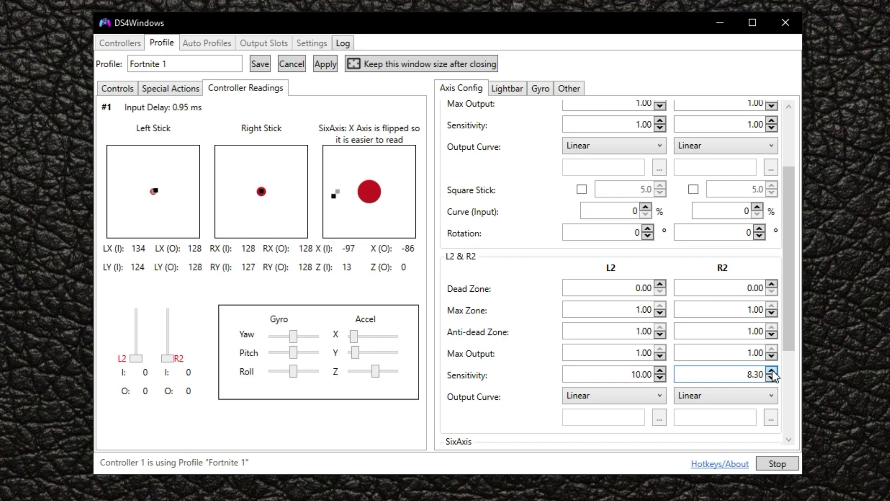
left_click(773, 371)
left_click(773, 371)
left_click(772, 371)
left_click(773, 371)
left_click(773, 371)
left_click(772, 371)
left_click(773, 371)
left_click(773, 370)
left_click(772, 370)
left_click(773, 370)
left_click(773, 370)
left_click(773, 370)
left_click(772, 370)
left_click(772, 370)
left_click(772, 370)
left_click_drag(794, 347, 795, 388)
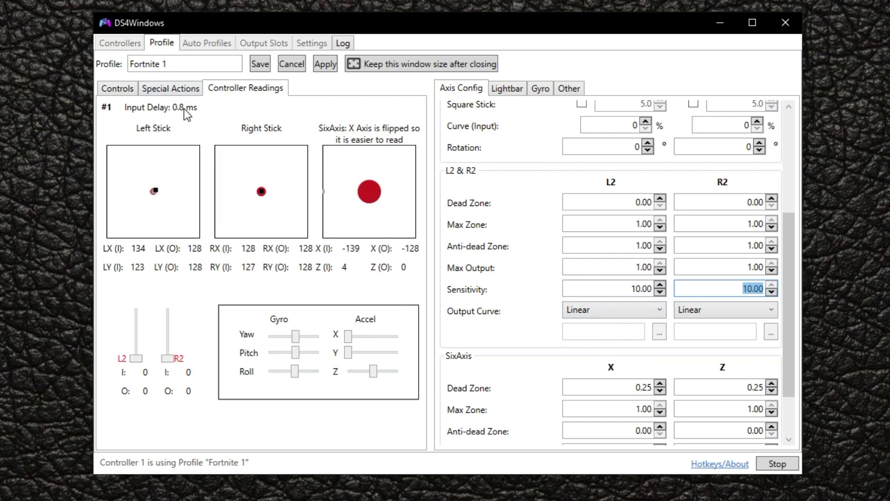
left_click_drag(791, 302, 791, 328)
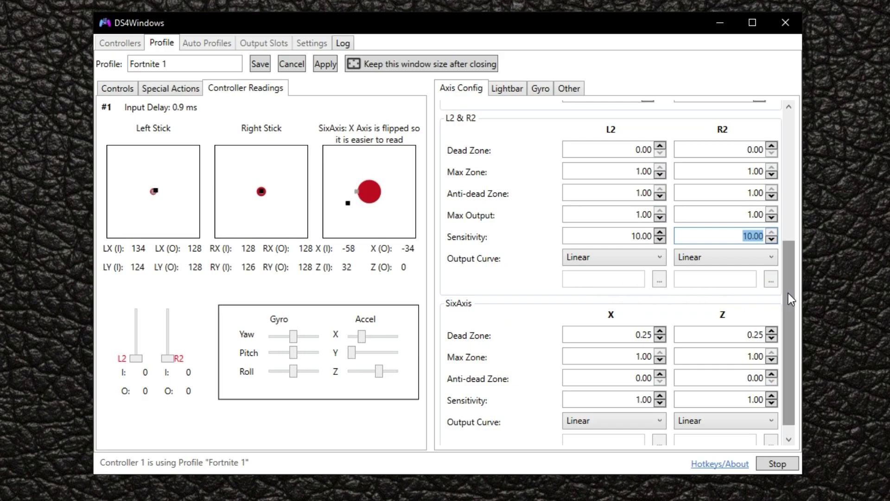
left_click_drag(790, 293, 790, 318)
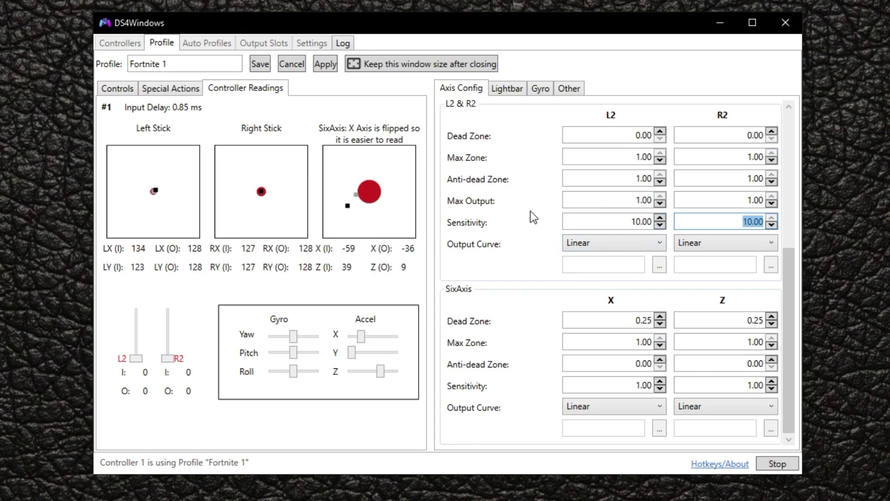
left_click(162, 90)
left_click(117, 90)
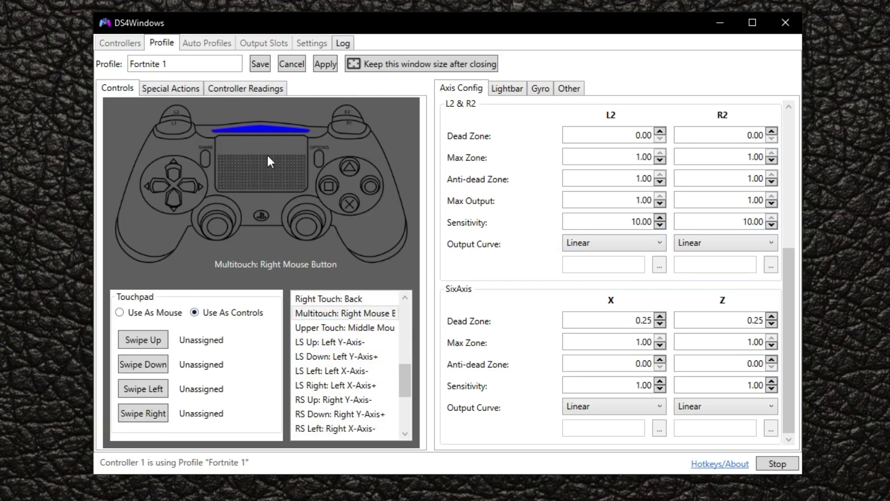
left_click(245, 89)
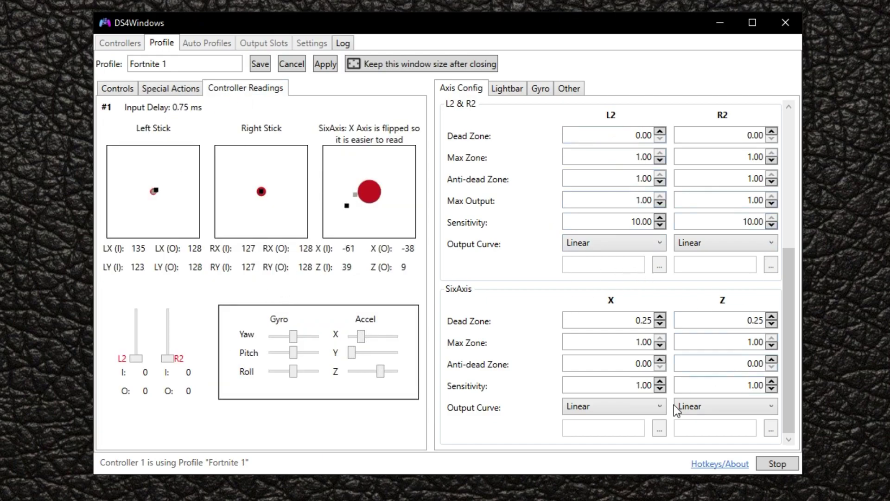
Review the Lightbar and Gyro settings, ending on Other with the Max (1 ms) BT poll rate.
left_click(507, 89)
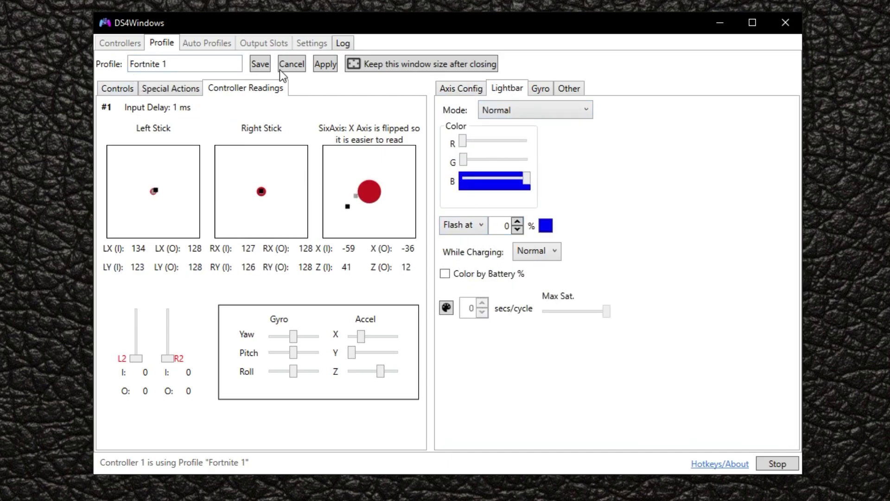
left_click(542, 89)
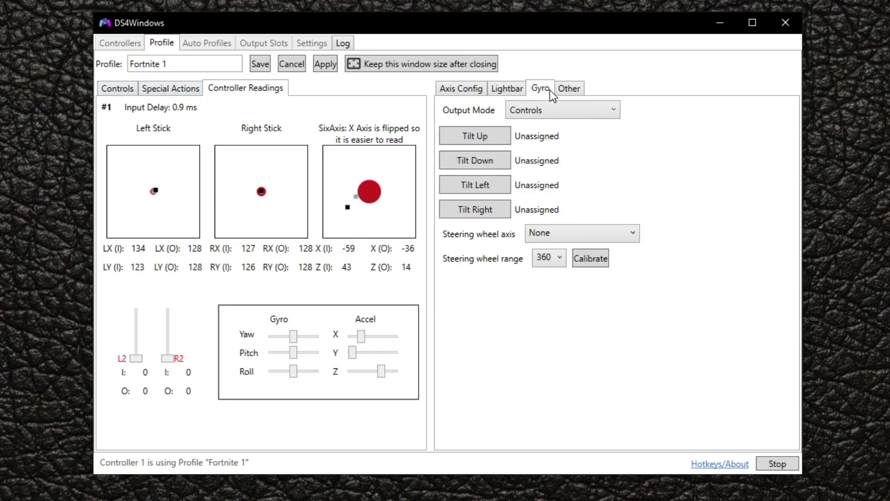
left_click(563, 90)
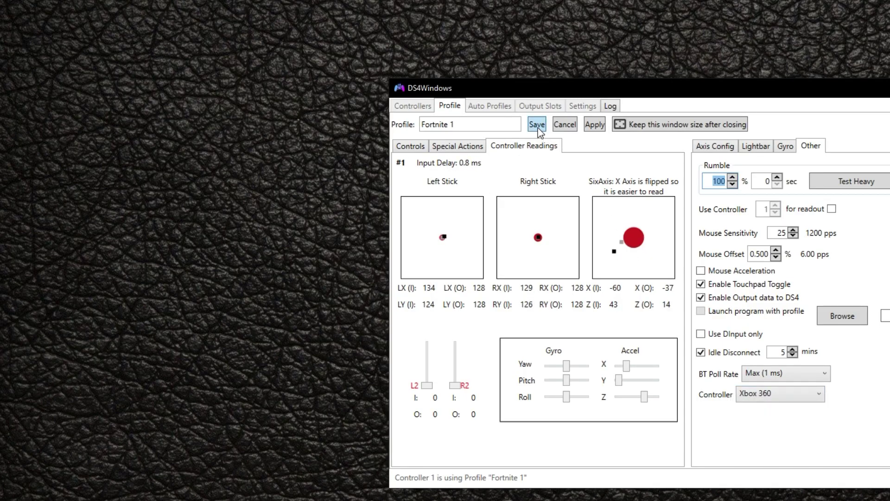
Save the Fortnite 1 profile and try a custom lightbar colour without applying it.
left_click(537, 124)
right_click(800, 138)
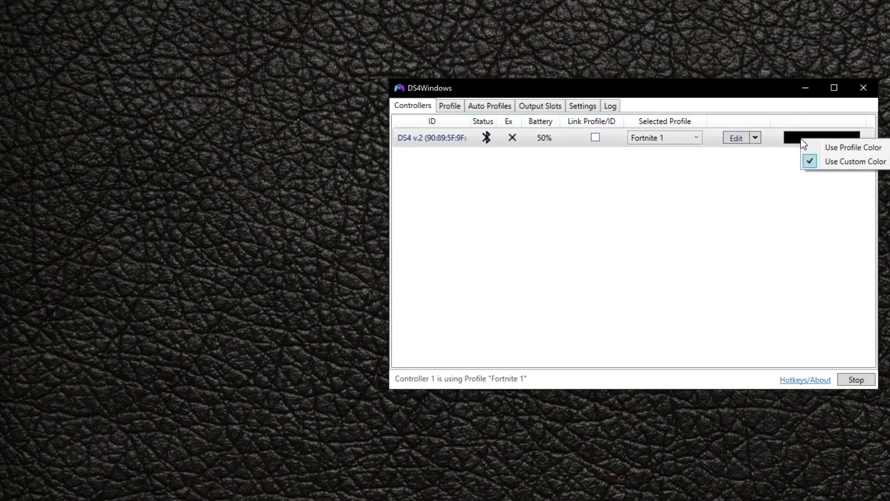
left_click(849, 163)
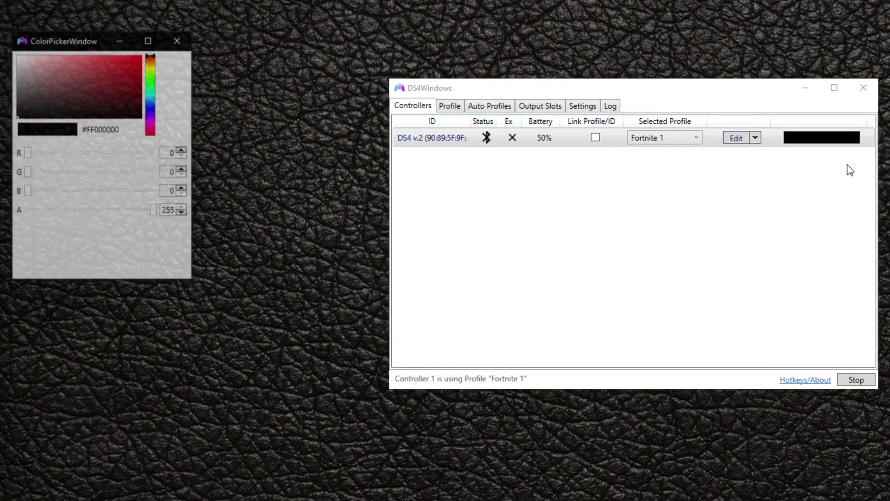
left_click_drag(132, 77, 145, 146)
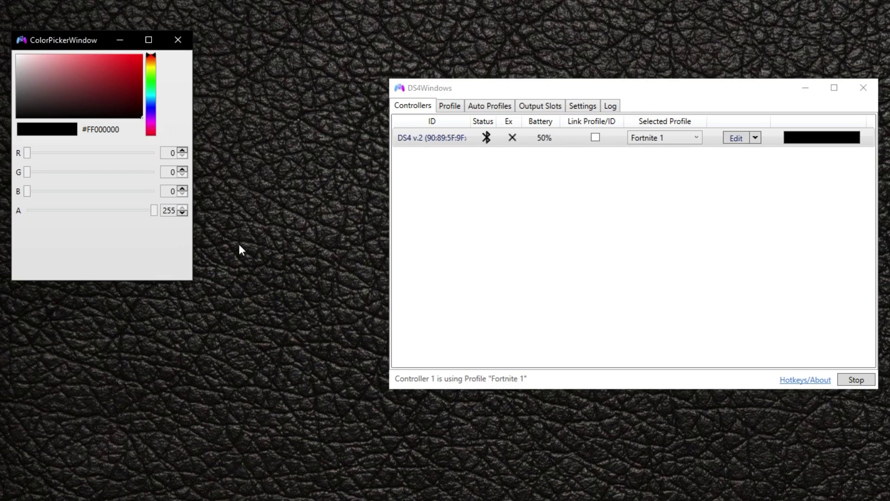
left_click(178, 42)
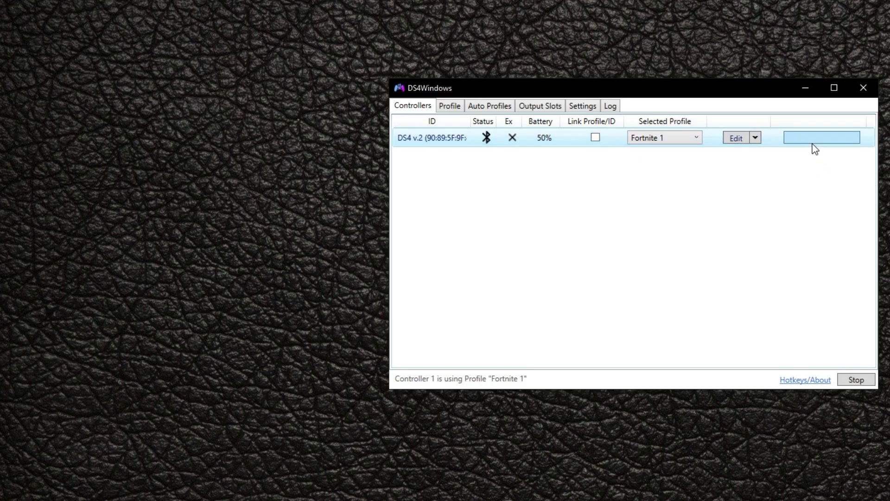
Look through the Profiles, Auto Profiles and Output Slots tabs, then return to Controllers.
left_click(457, 106)
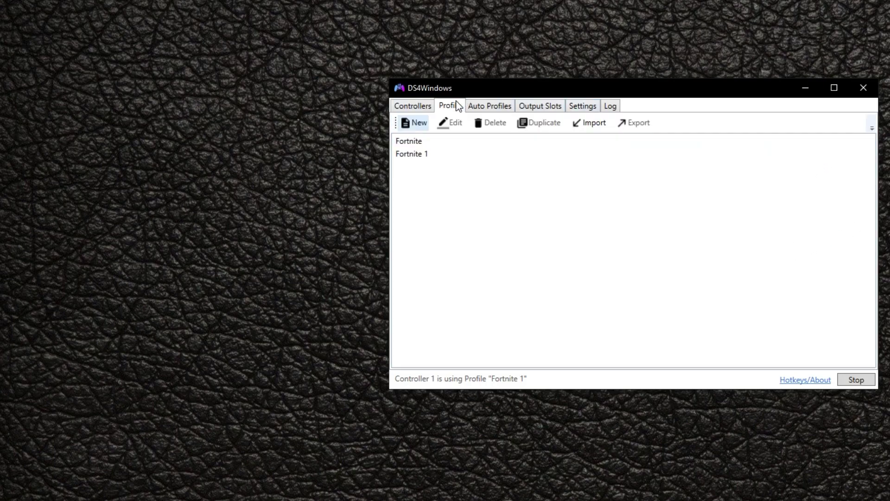
left_click(488, 106)
left_click(544, 106)
left_click(502, 105)
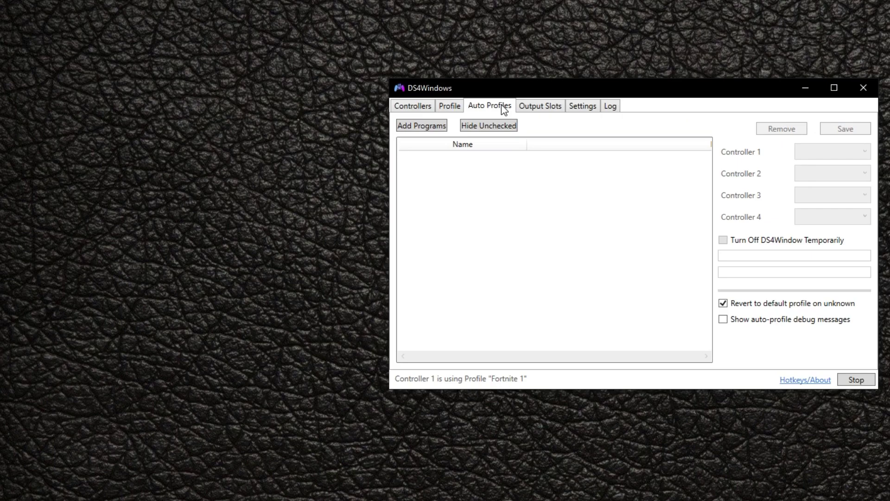
left_click(411, 106)
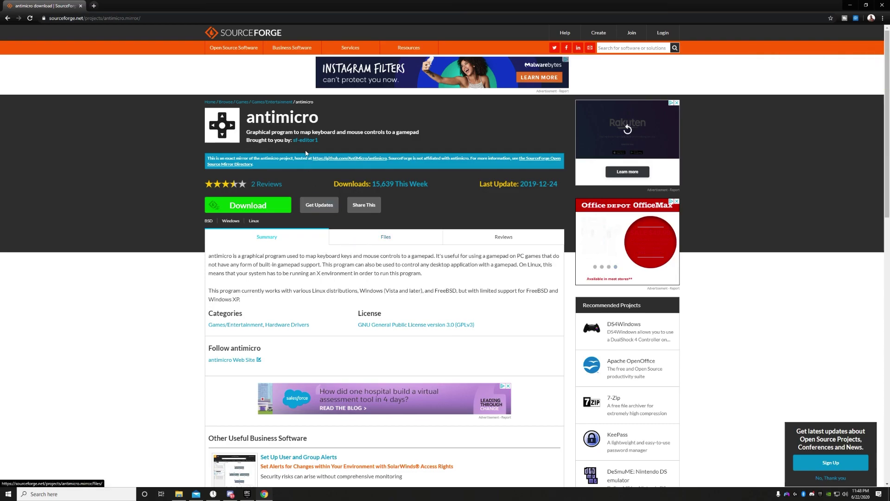
Download antimicro-2.23-win32.msi from SourceForge, keep the file, and run the installer.
left_click_drag(245, 117, 333, 124)
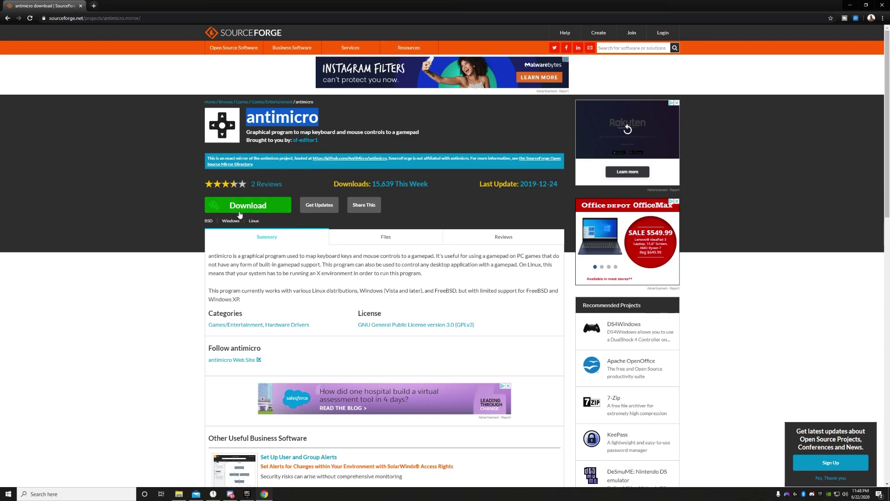
left_click(255, 209)
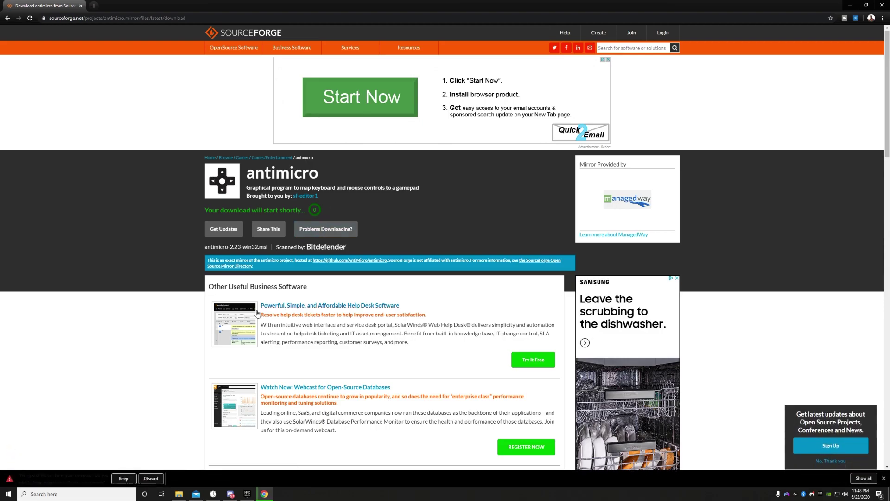
left_click(124, 479)
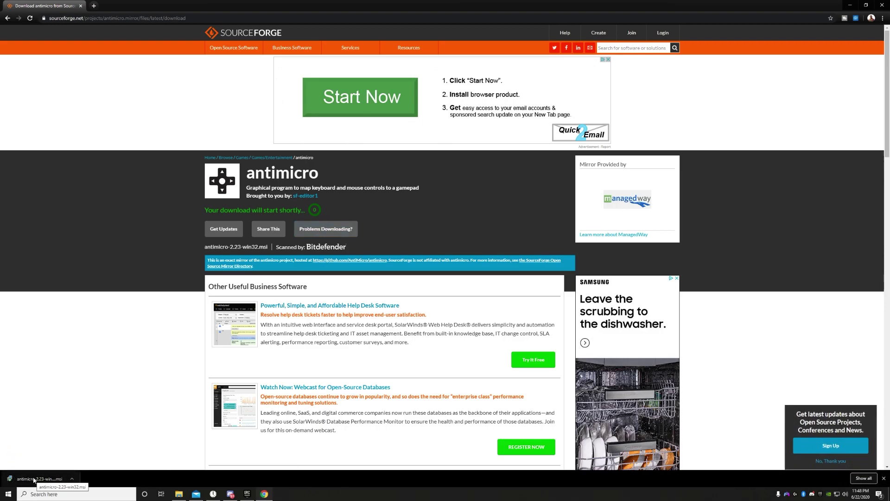
left_click(33, 479)
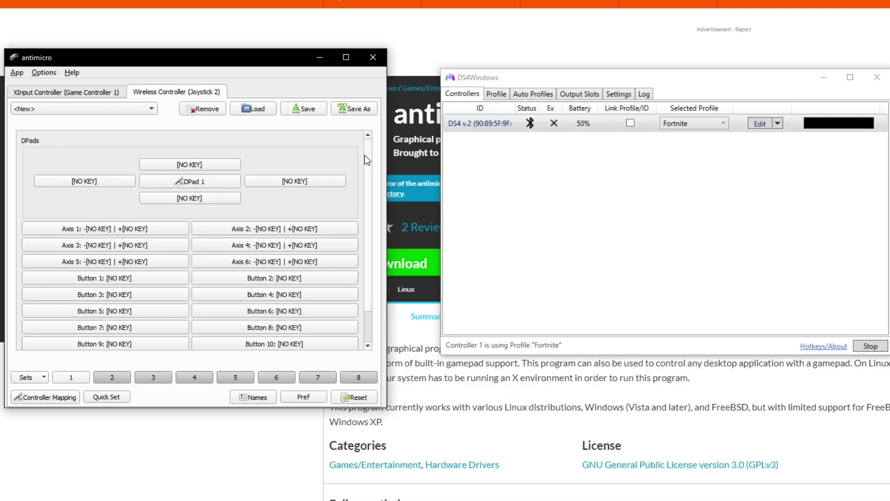
Review the XInput controller's button mappings, opening and closing the DPad Up assignment unchanged.
left_click(74, 94)
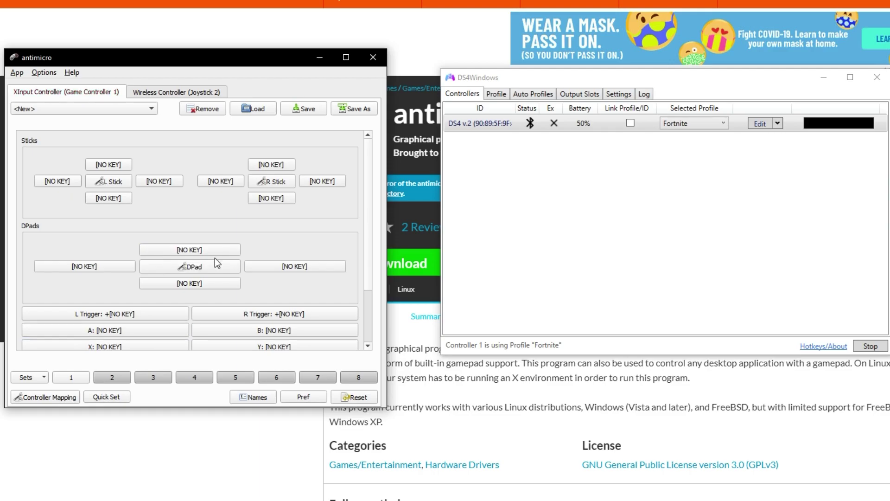
scroll(216, 258, "down", 2)
scroll(217, 256, "up", 2)
scroll(371, 291, "down", 2)
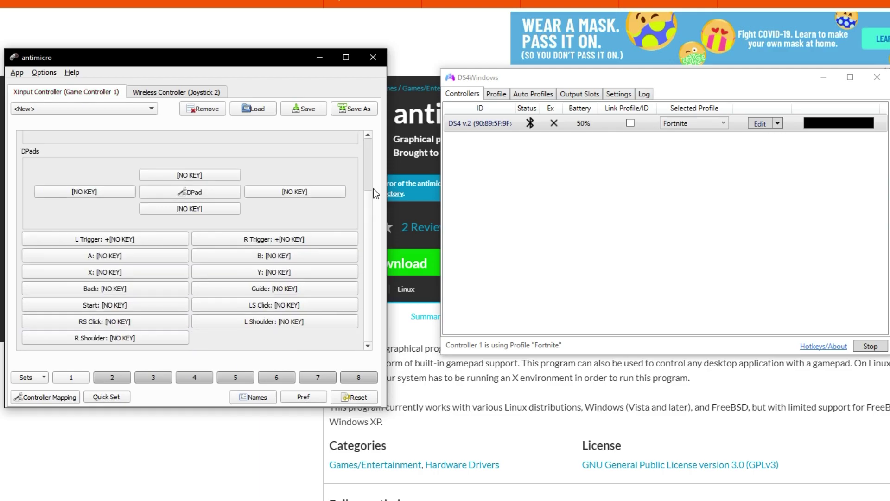
scroll(374, 189, "up", 2)
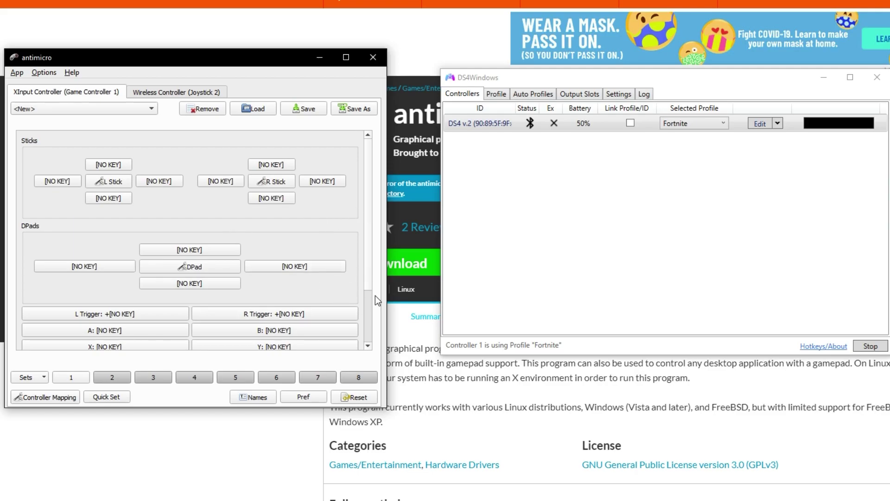
scroll(148, 250, "down", 2)
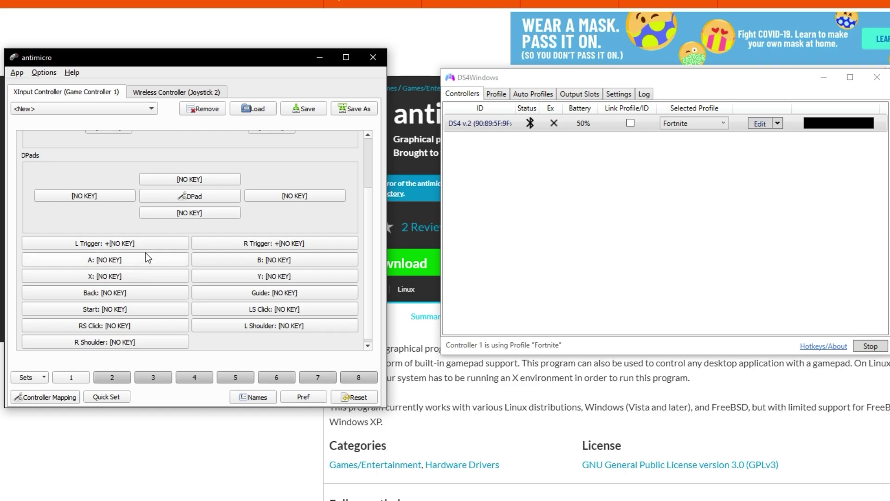
scroll(127, 250, "down", 1)
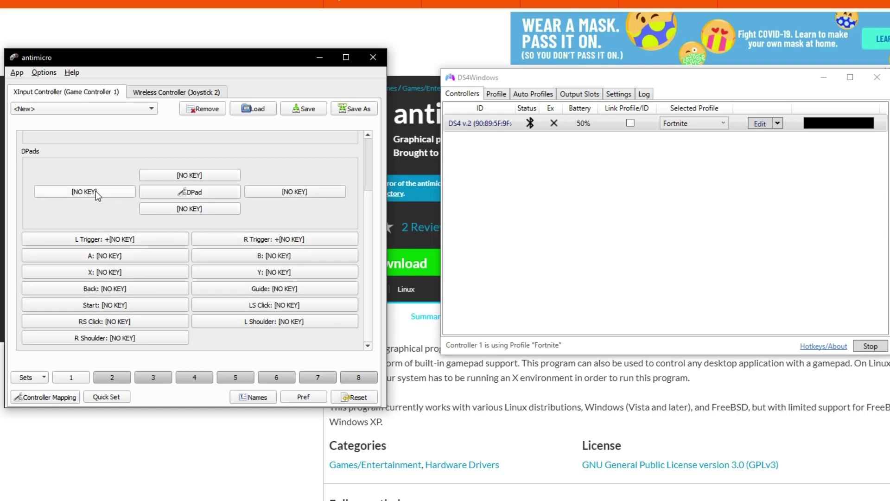
left_click(227, 174)
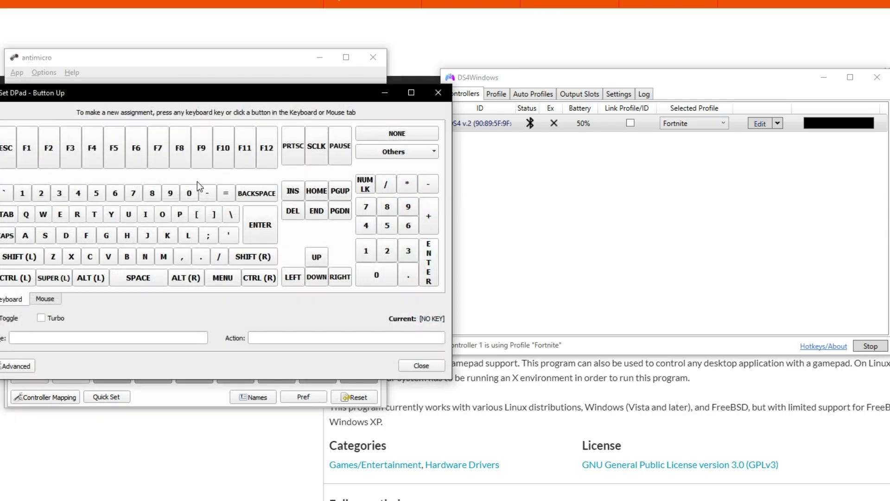
left_click(438, 93)
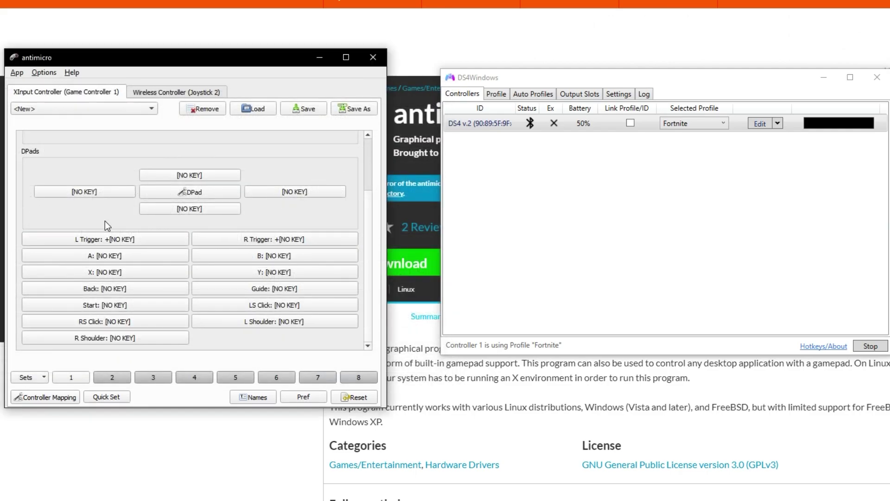
Give the L Trigger a 0 dead zone, 32737 max zone and Negative Half Throttle on all sets.
left_click(116, 241)
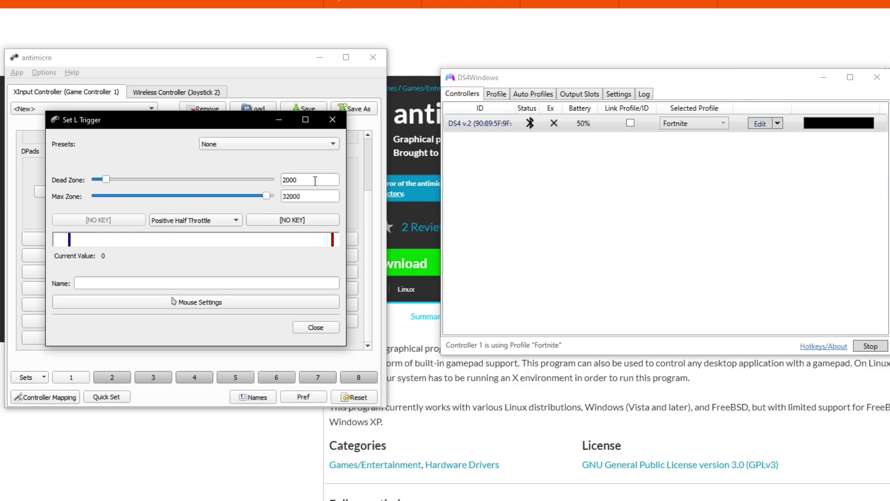
left_click_drag(267, 196, 271, 197)
left_click_drag(108, 179, 14, 185)
left_click(258, 149)
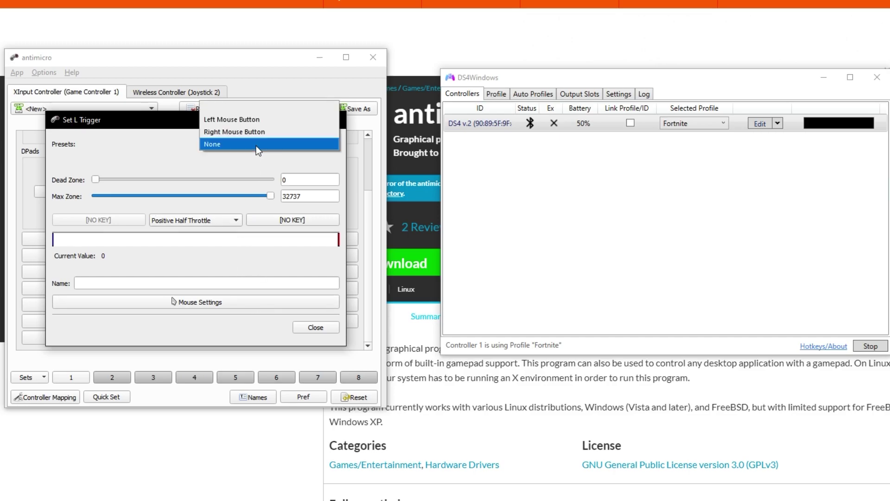
left_click(256, 146)
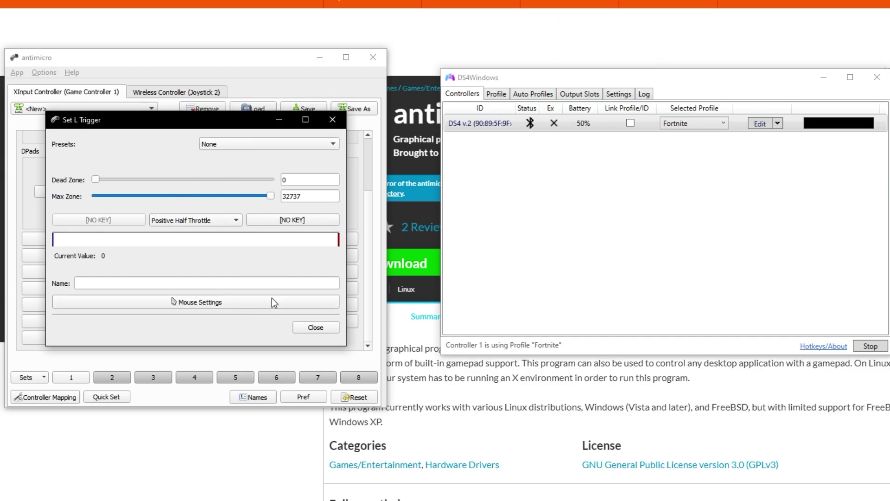
left_click(176, 221)
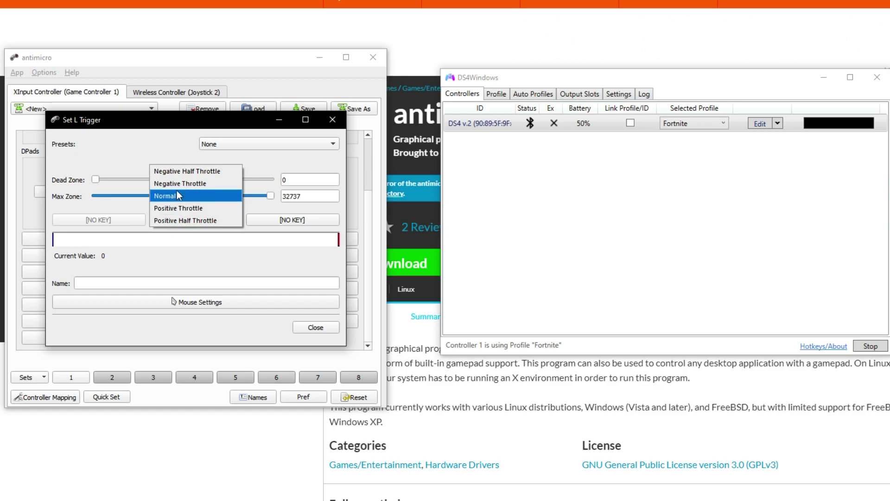
left_click(182, 175)
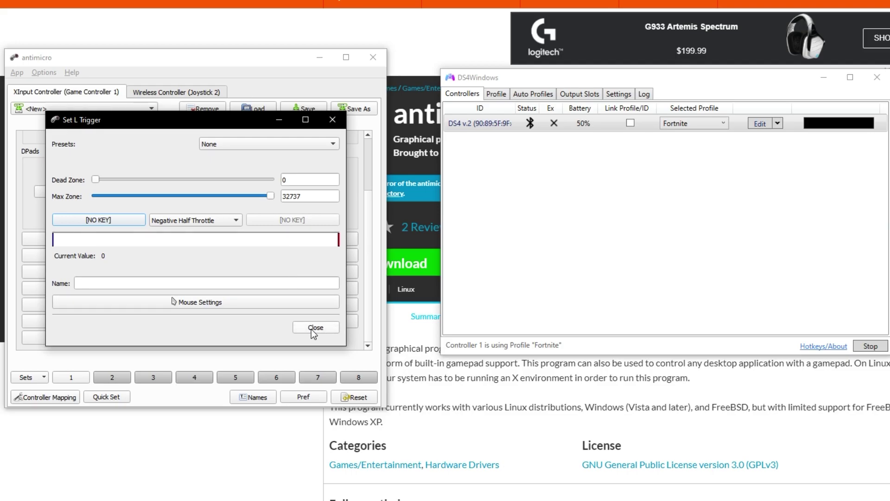
left_click(332, 119)
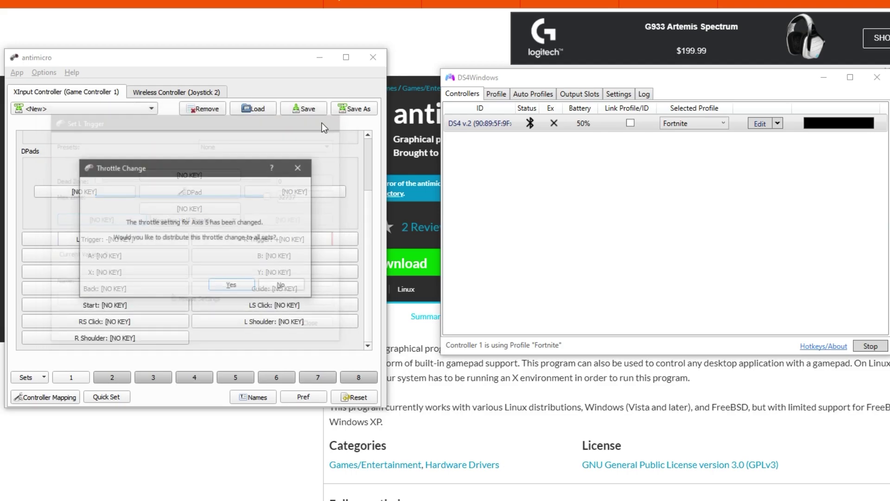
left_click(230, 286)
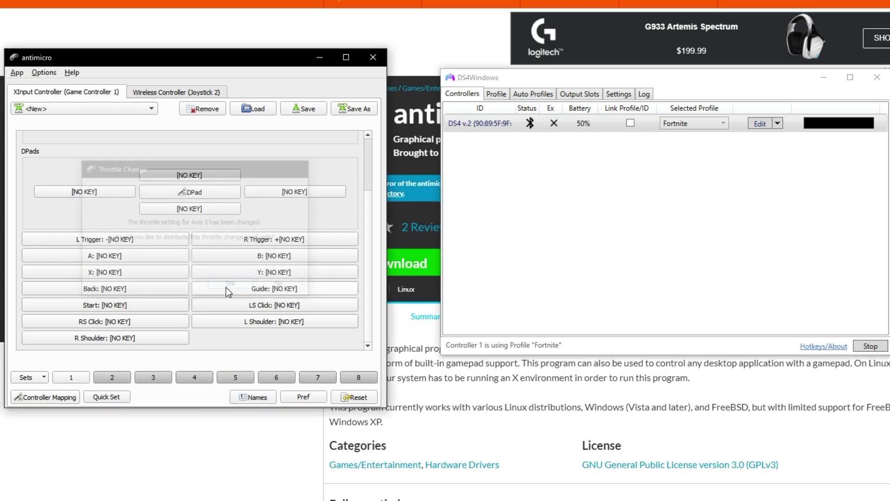
Set the R Trigger to Negative Half Throttle with a 0 dead zone across all sets.
left_click(268, 240)
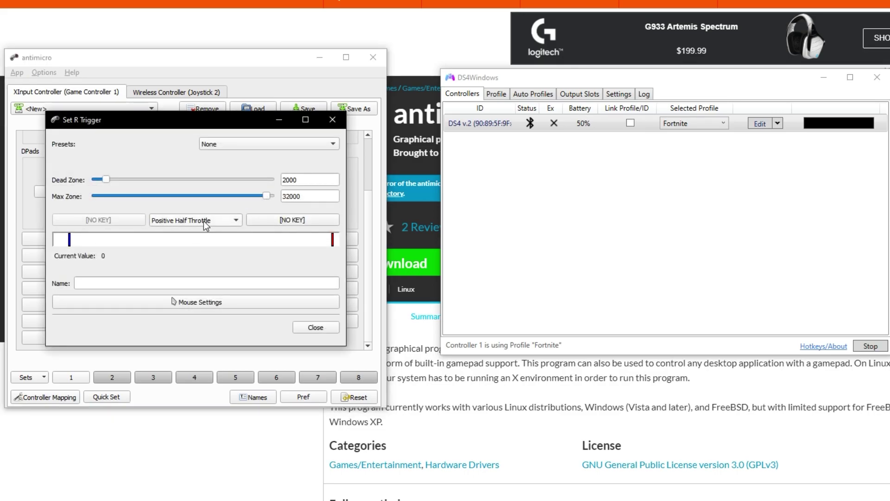
left_click(204, 221)
left_click(204, 170)
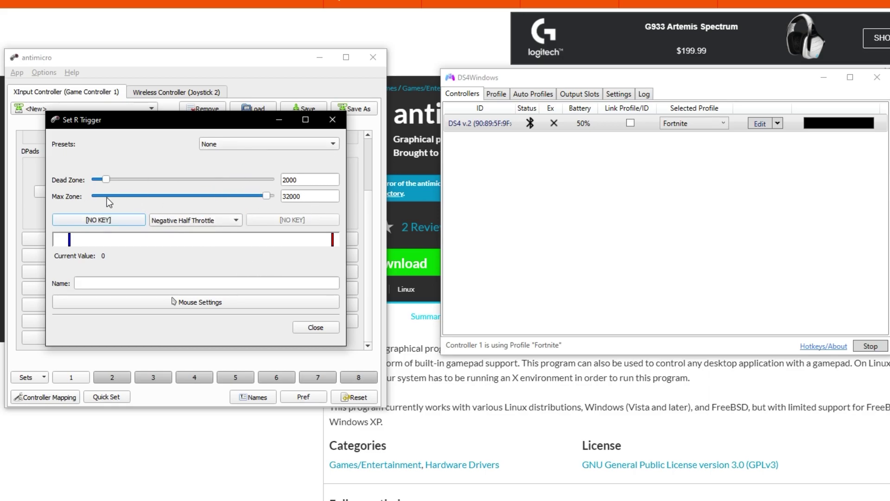
left_click_drag(108, 179, 95, 179)
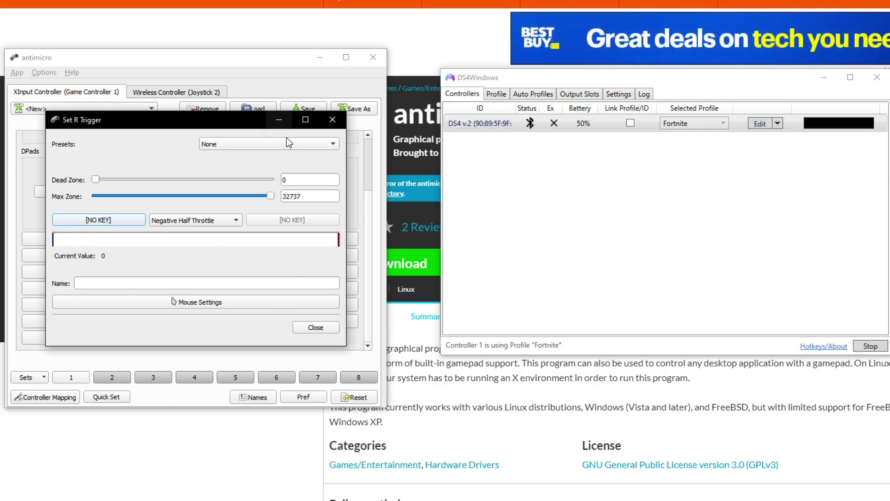
left_click(314, 327)
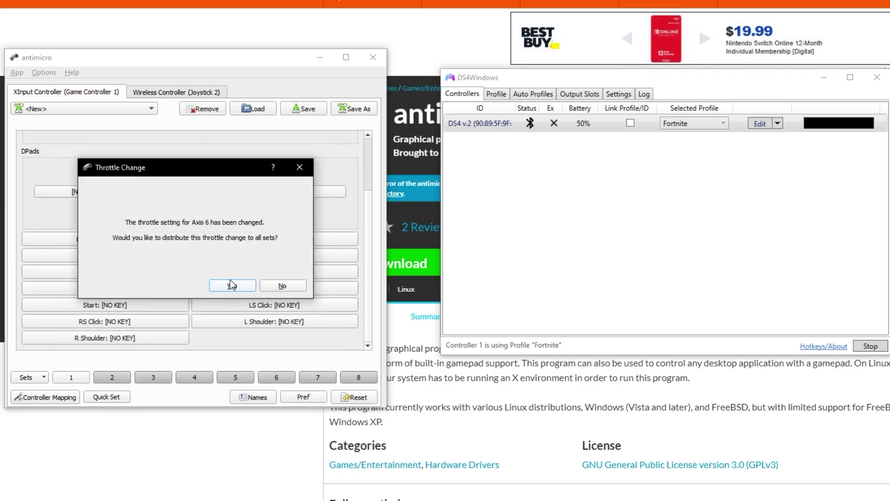
left_click(242, 288)
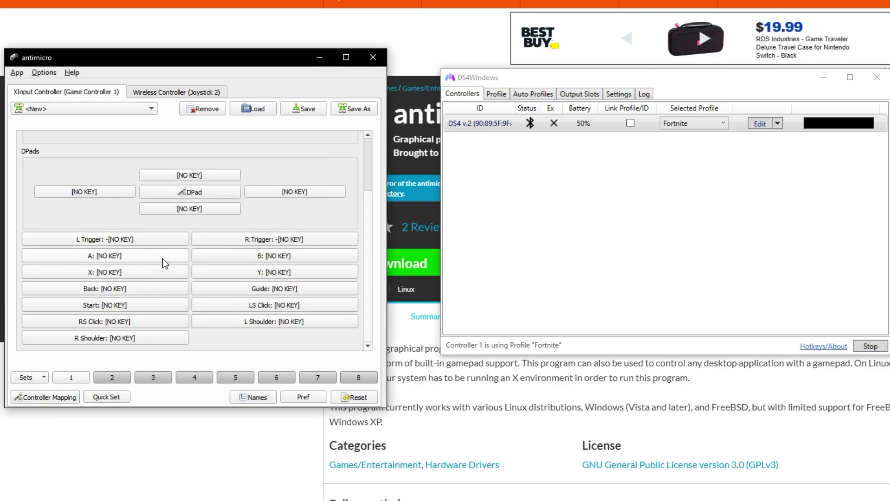
Enable turbo on the A button and browse its Toggle, Turbo and Set Selector options.
left_click(132, 257)
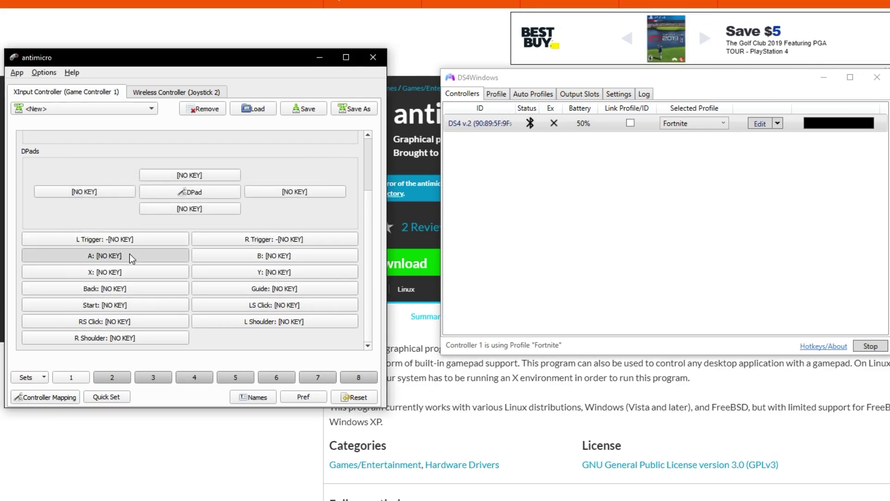
left_click(40, 318)
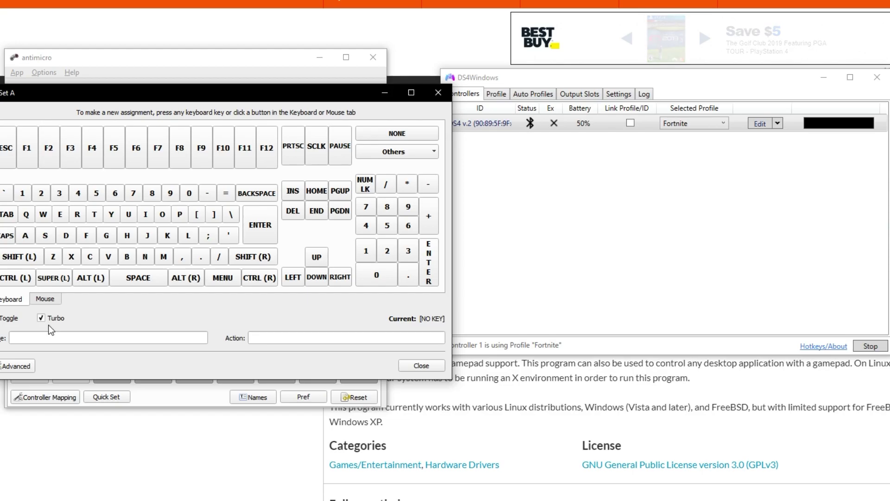
left_click(16, 366)
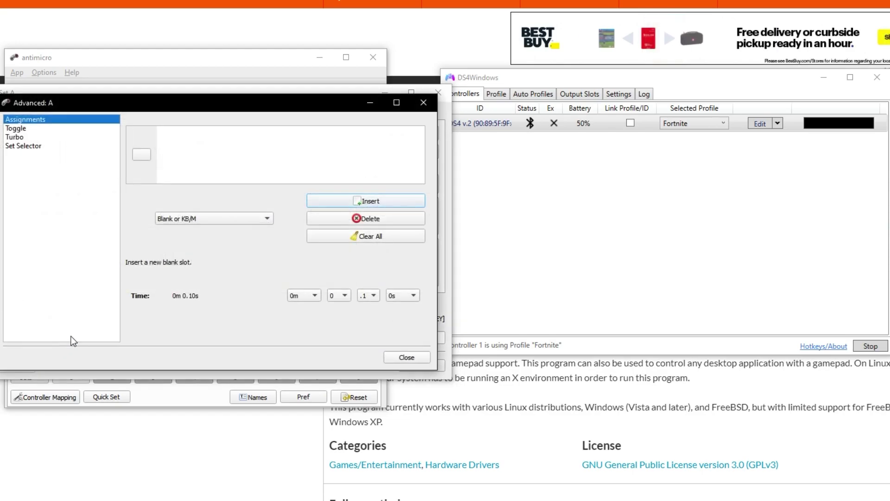
left_click(19, 129)
left_click(27, 137)
left_click(28, 129)
left_click(34, 144)
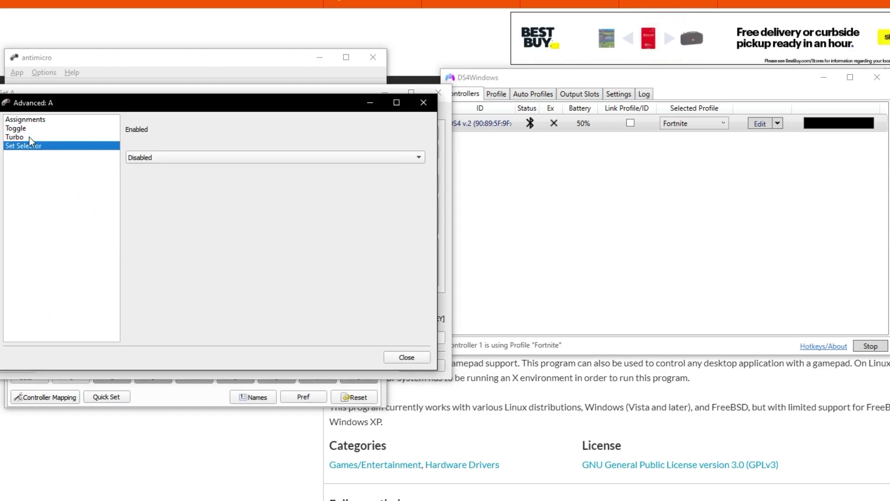
Set the A button's turbo delay to 0.02 sec (50 per second), then bring up the X button's assignment.
left_click(43, 137)
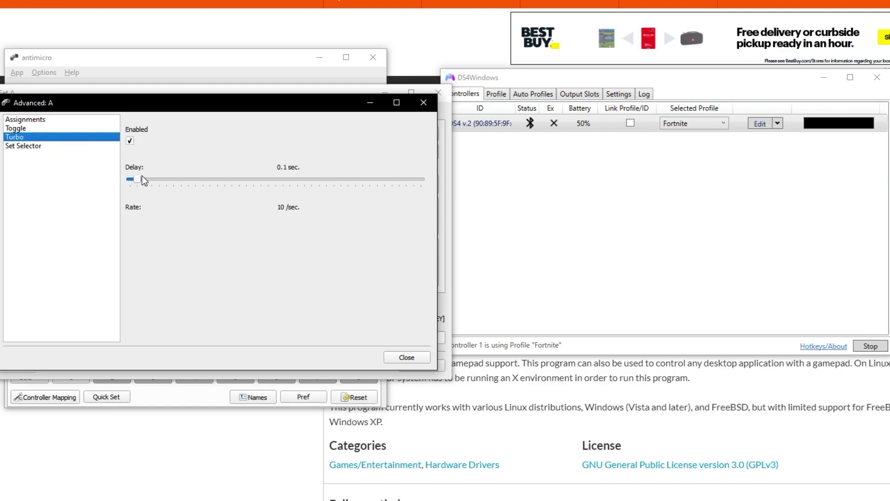
left_click_drag(141, 178, 108, 183)
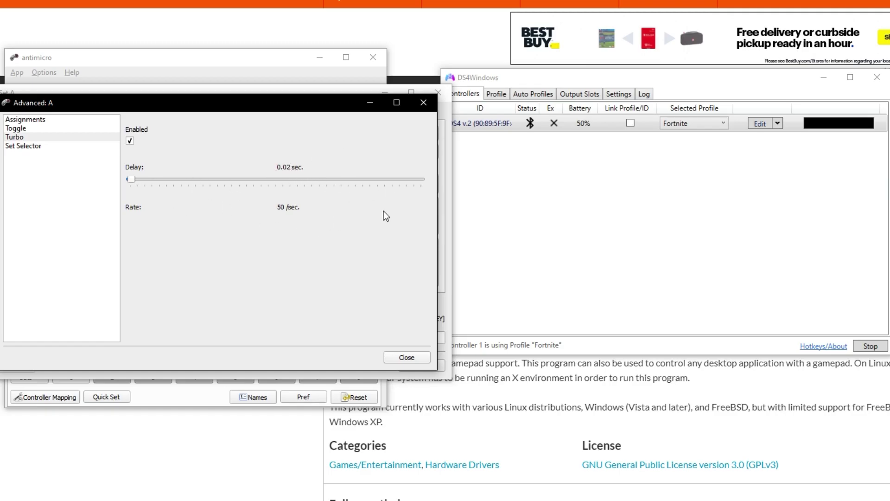
left_click(407, 358)
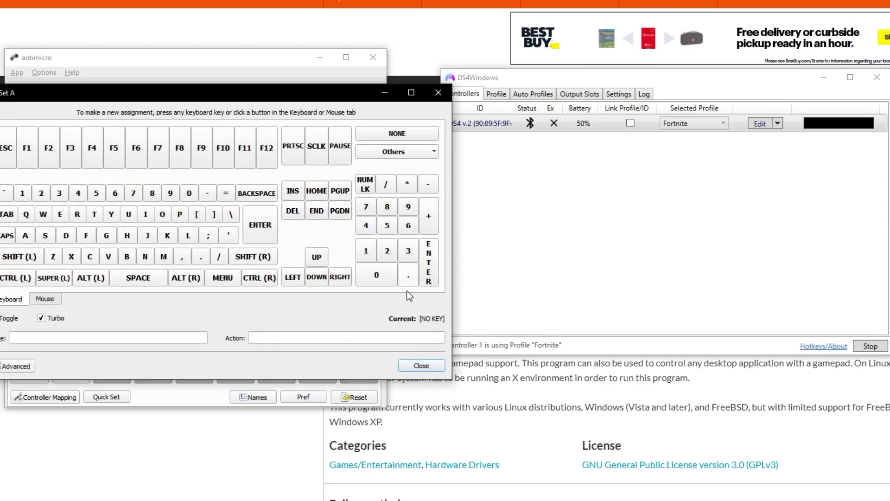
left_click(420, 366)
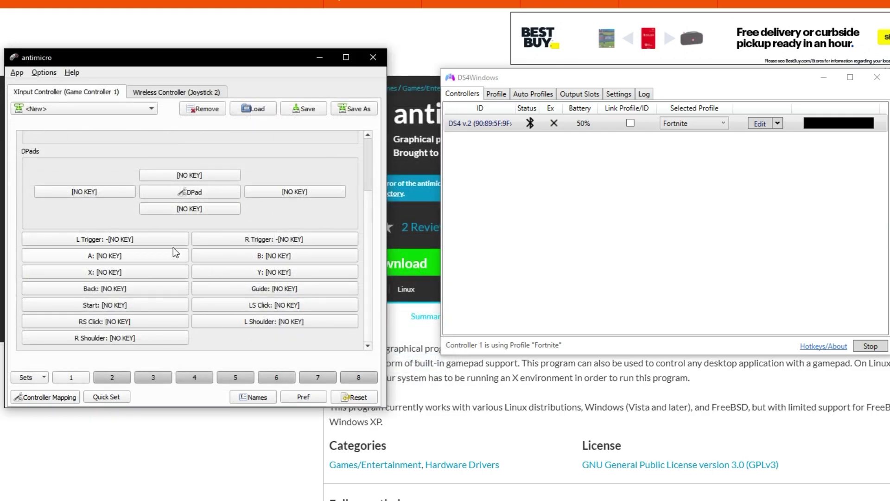
left_click(55, 273)
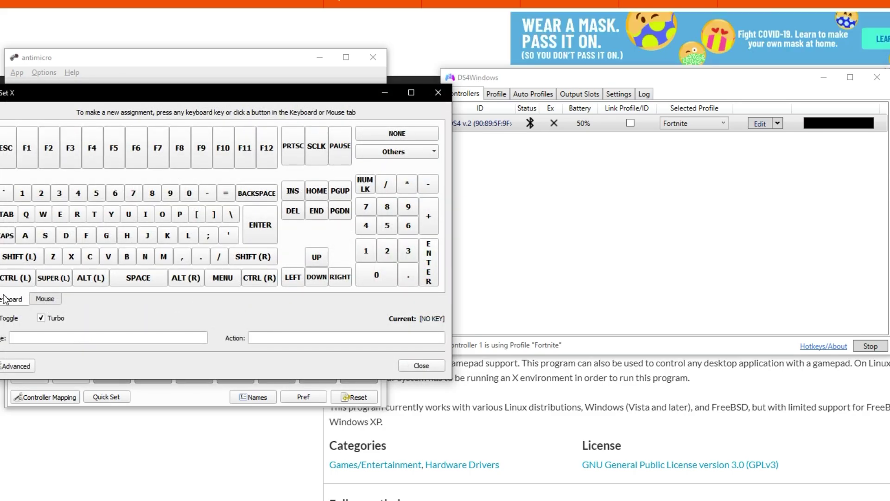
Check the X button's mouse and keyboard assignment options and its Turbo settings.
left_click(45, 298)
left_click(13, 299)
left_click(29, 366)
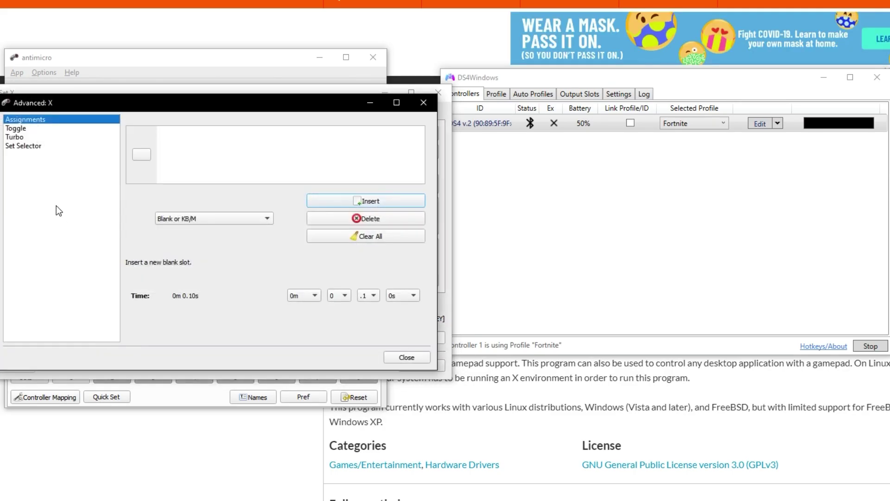
left_click(16, 137)
left_click(407, 357)
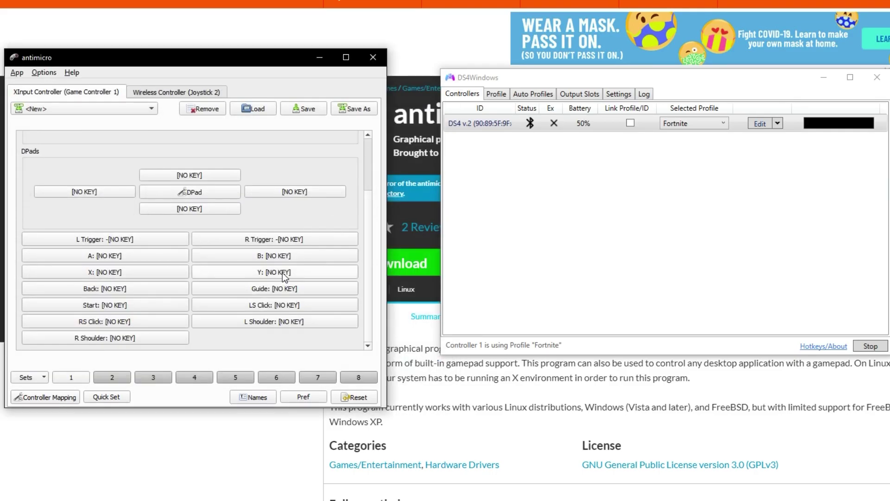
Review the Y button's Turbo settings and close its assignment window.
left_click(29, 366)
left_click(21, 137)
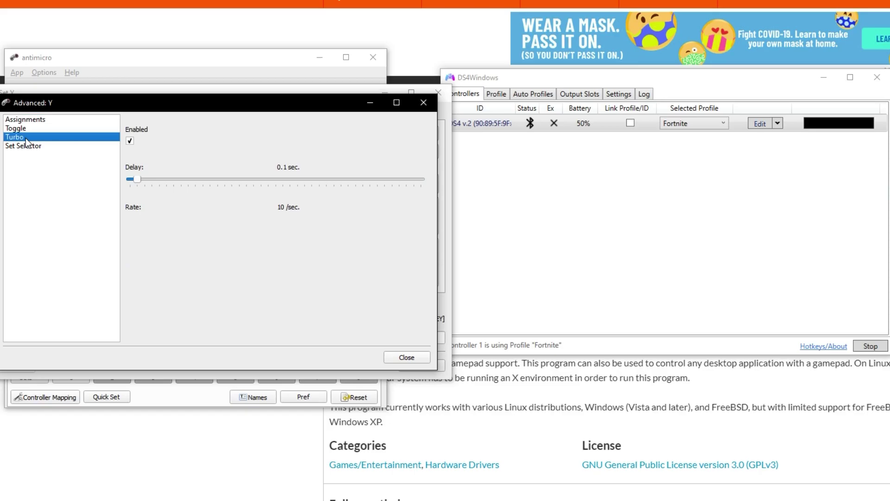
left_click(418, 357)
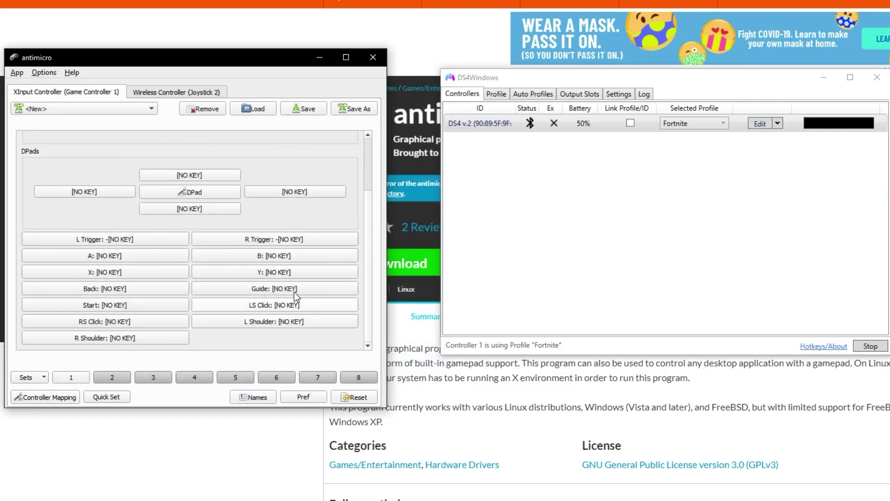
left_click(412, 367)
Turn on turbo for the B button at its default delay.
left_click(288, 260)
left_click(42, 319)
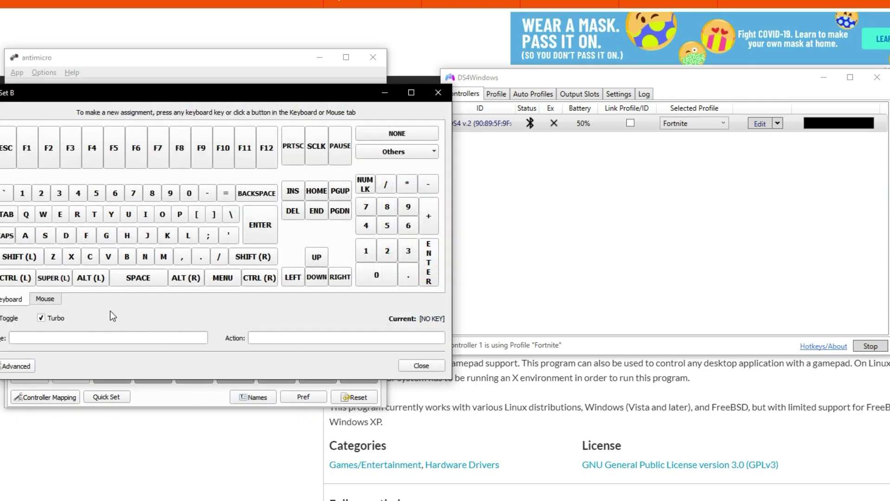
left_click(18, 366)
left_click(15, 137)
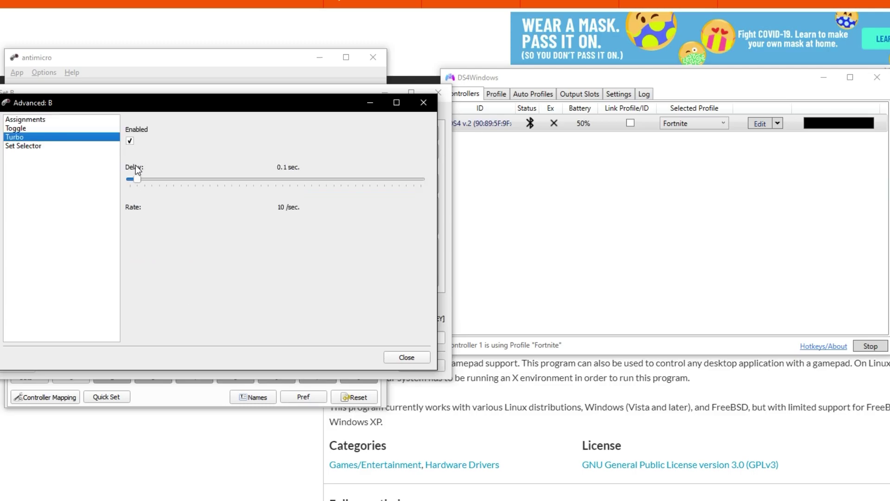
key("Escape")
key("Escape")
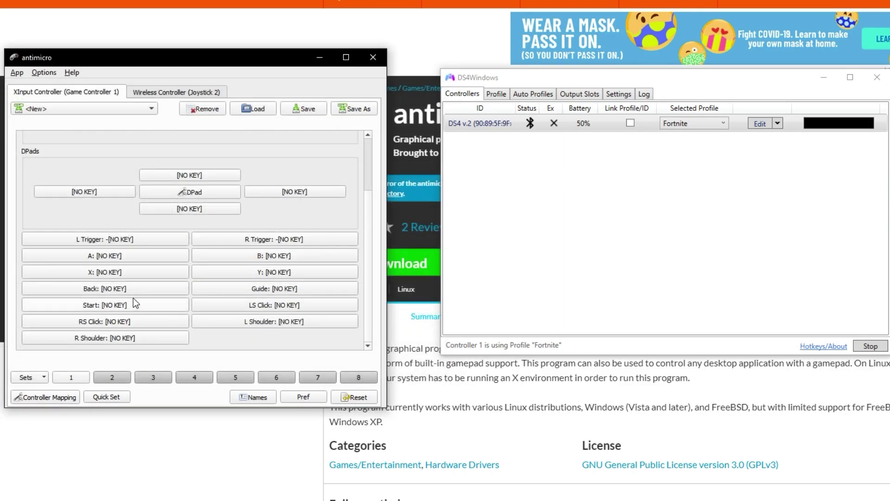
Enable turbo on the Back button with a 0.02 sec delay.
left_click(118, 288)
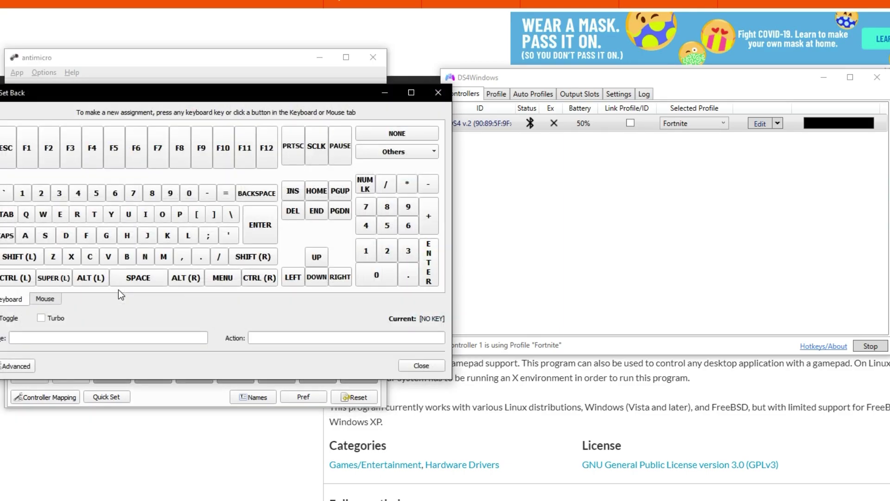
left_click(42, 317)
left_click(18, 366)
left_click(16, 137)
left_click_drag(140, 179, 116, 186)
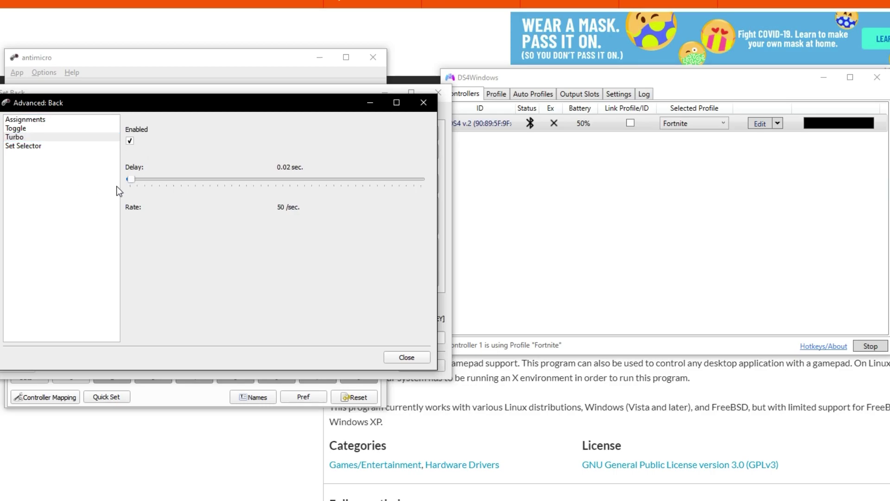
left_click(407, 357)
left_click(420, 366)
Lower the Guide button's turbo delay to 0.02 sec.
left_click(256, 291)
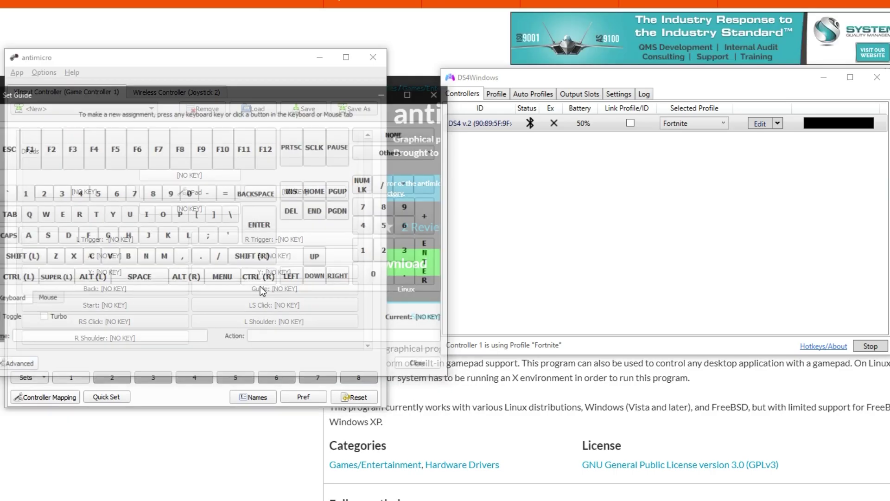
left_click(18, 366)
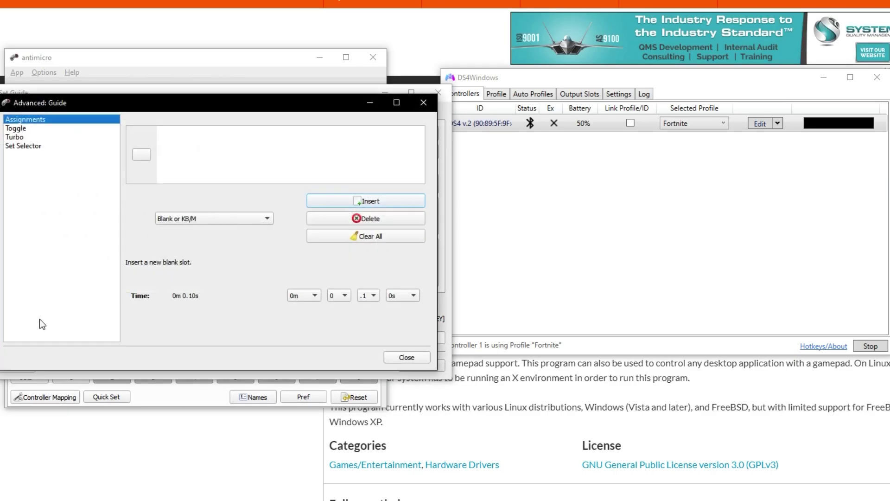
left_click(114, 137)
left_click_drag(145, 181, 75, 184)
left_click(407, 357)
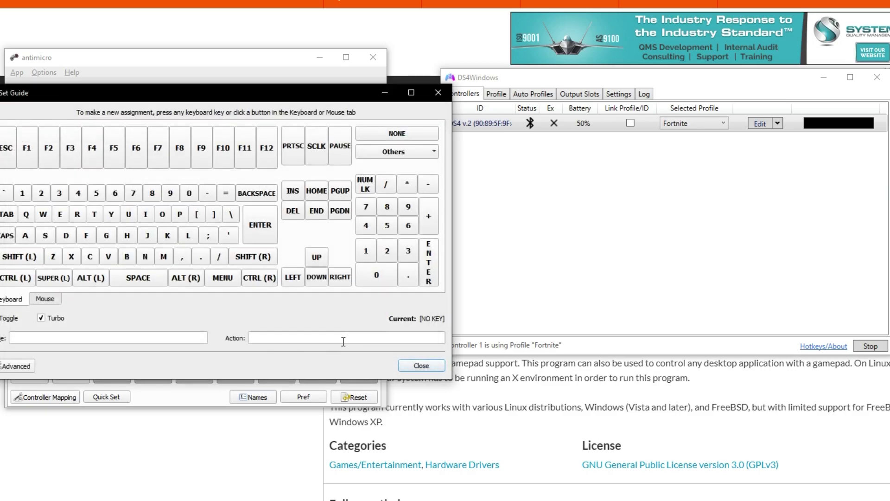
left_click(420, 365)
Review the X button's Set Selector and Turbo settings.
left_click(163, 327)
left_click(17, 366)
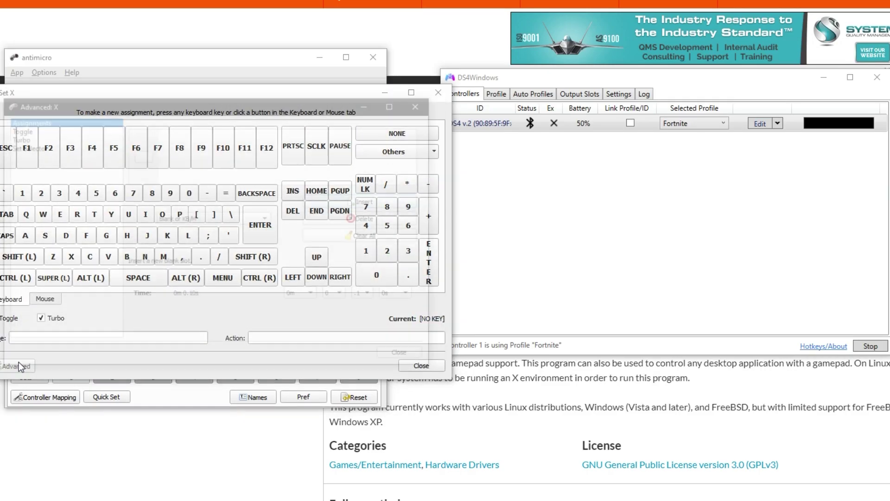
left_click(32, 144)
left_click(31, 137)
left_click(425, 99)
left_click(433, 96)
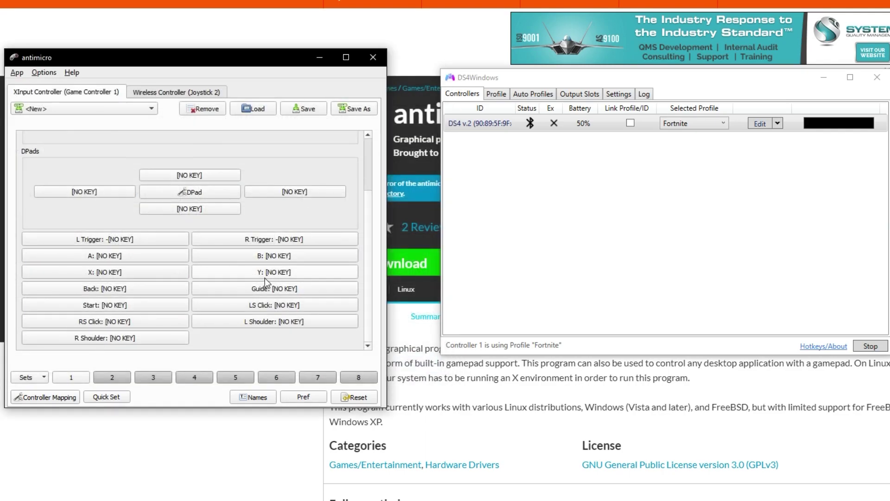
Review the Y button's Turbo settings.
left_click(265, 278)
left_click(16, 366)
left_click(28, 137)
left_click(407, 357)
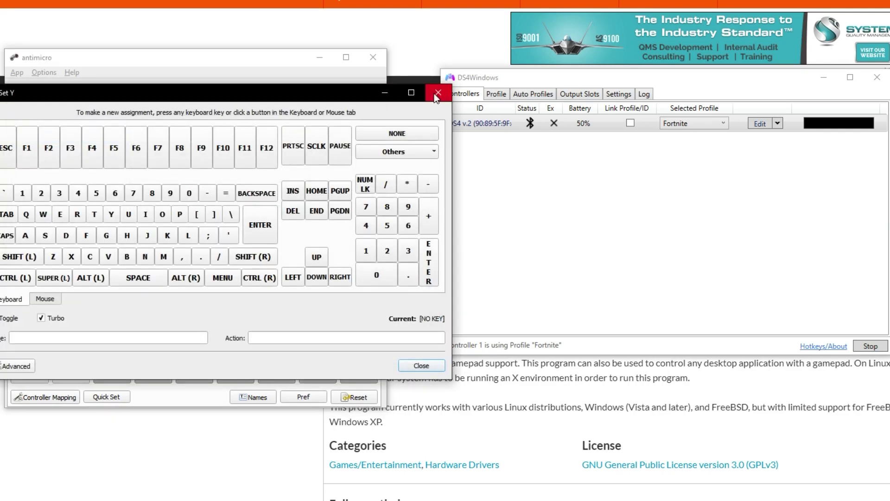
left_click(421, 366)
Recheck the Back button's Turbo settings and glance at the Guide button's assignment.
left_click(113, 289)
left_click(16, 366)
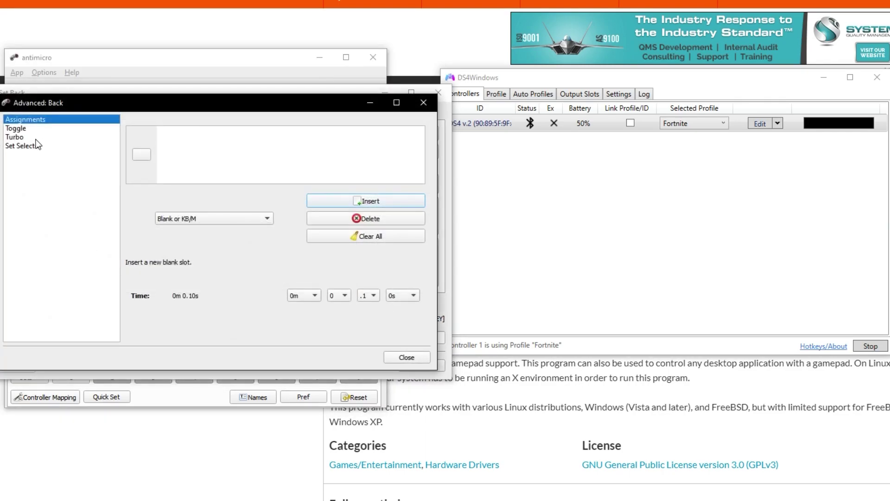
left_click(28, 137)
left_click(407, 357)
left_click(421, 365)
left_click(278, 290)
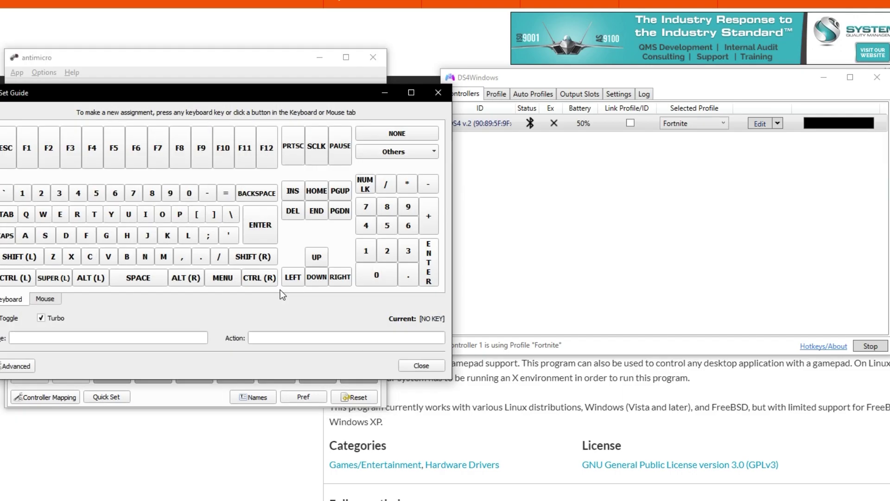
left_click(438, 92)
Enable turbo on the Start button with a shorter delay.
left_click(109, 306)
left_click(16, 366)
left_click(28, 137)
left_click(209, 169)
left_click(407, 357)
left_click(421, 366)
Set the LS Click button's turbo delay to 0.02 sec.
left_click(278, 307)
left_click(17, 366)
left_click(38, 137)
left_click(135, 181)
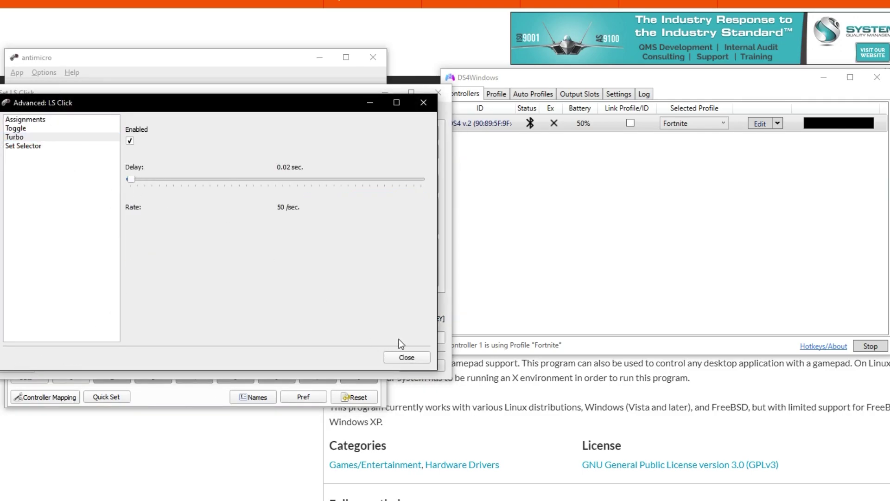
left_click(407, 357)
left_click(422, 366)
Reopen LS Click's Turbo settings to verify them.
left_click(297, 305)
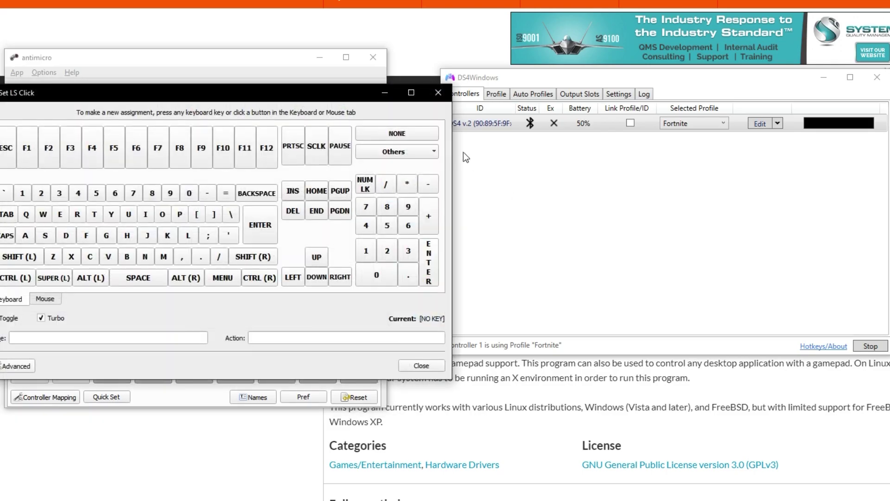
left_click(16, 366)
left_click(101, 138)
left_click(427, 85)
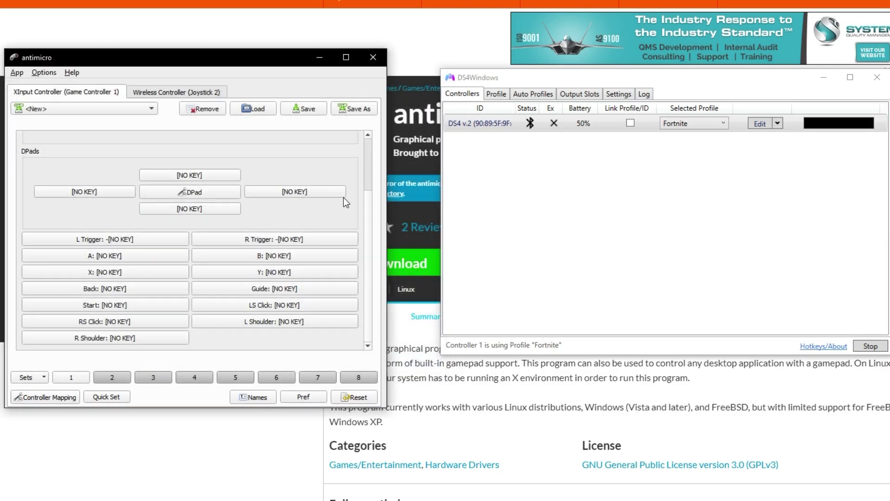
Enable turbo on the L Shoulder button with a 0.23 sec delay.
left_click(257, 322)
left_click(46, 320)
left_click(16, 366)
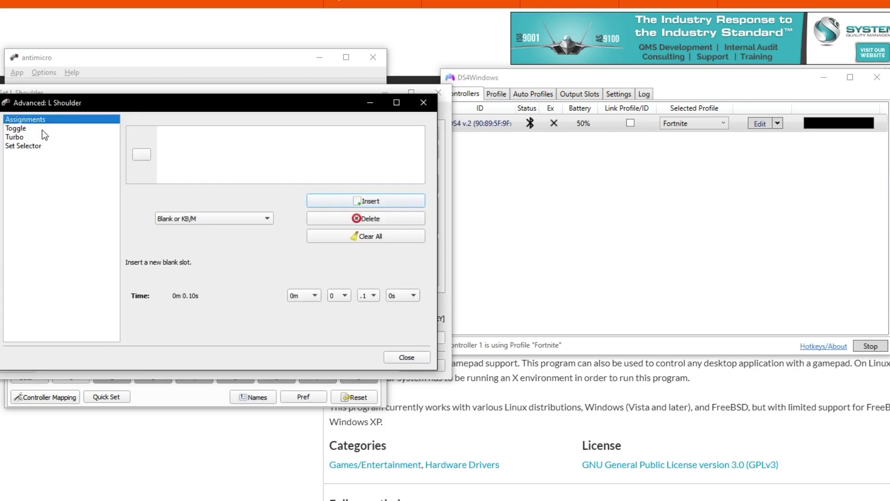
left_click(43, 137)
left_click_drag(146, 180, 153, 181)
left_click(415, 358)
left_click(421, 366)
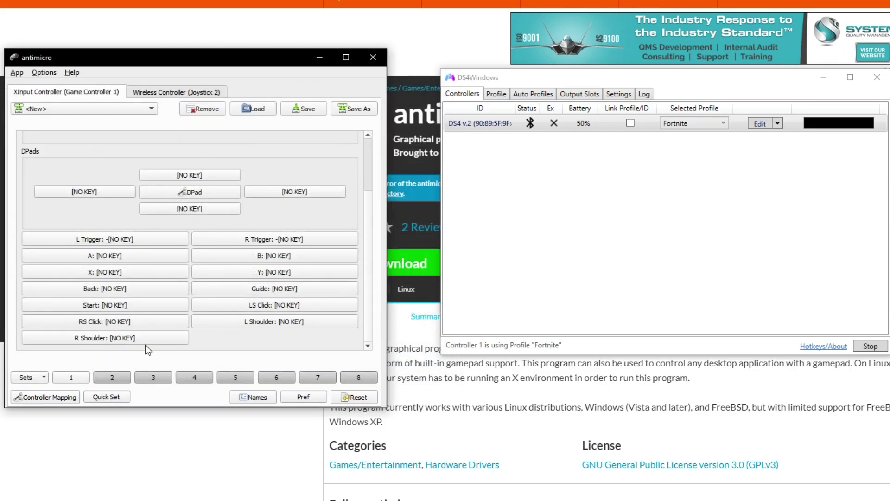
Enable turbo on the R Shoulder button with a 0.2 sec delay.
left_click(107, 341)
left_click(42, 318)
left_click(16, 366)
left_click(14, 137)
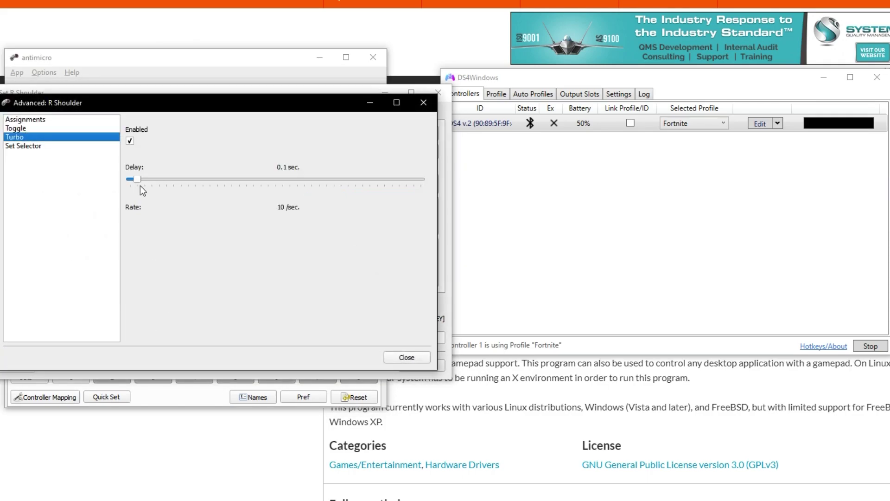
left_click_drag(139, 180, 147, 179)
left_click(404, 357)
left_click(420, 365)
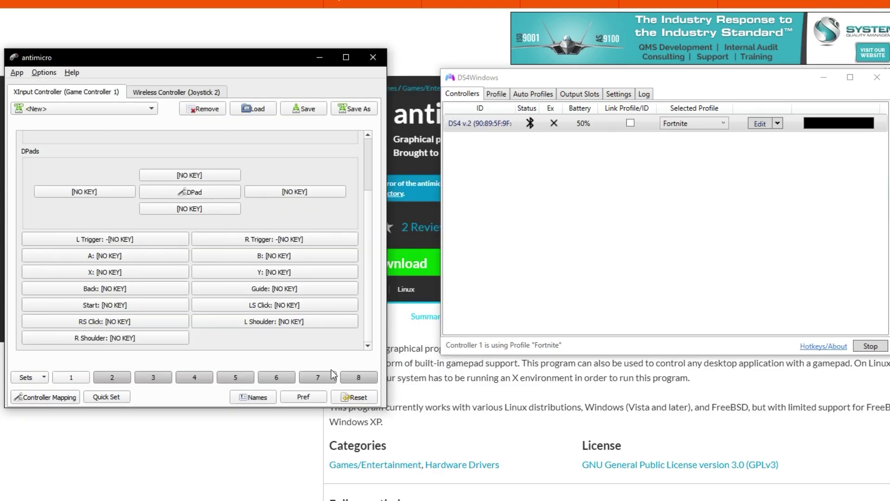
Confirm the Start button's turbo, then enable turbo on the RS Click button.
left_click(126, 306)
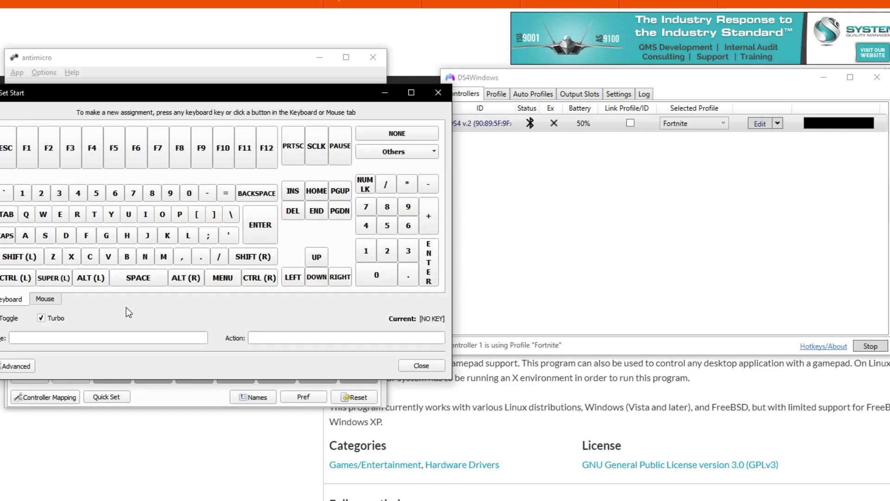
key("Escape")
left_click(104, 322)
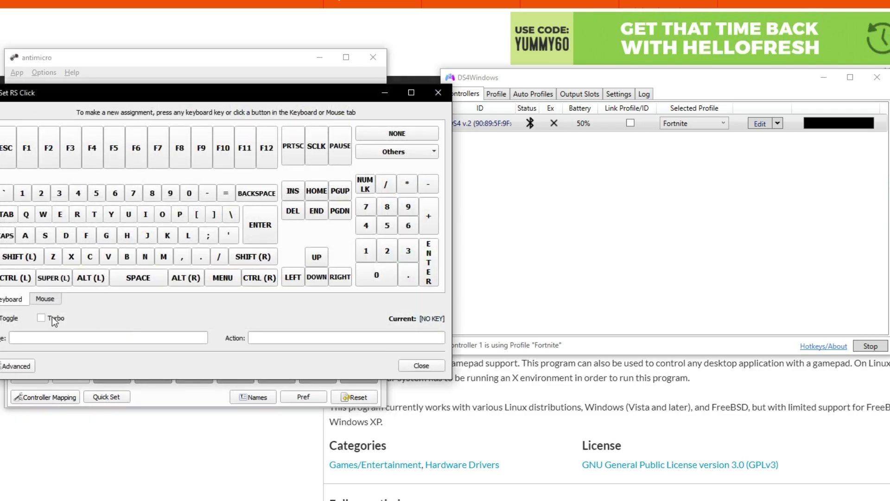
left_click(32, 313)
left_click(17, 366)
left_click(15, 137)
left_click(407, 358)
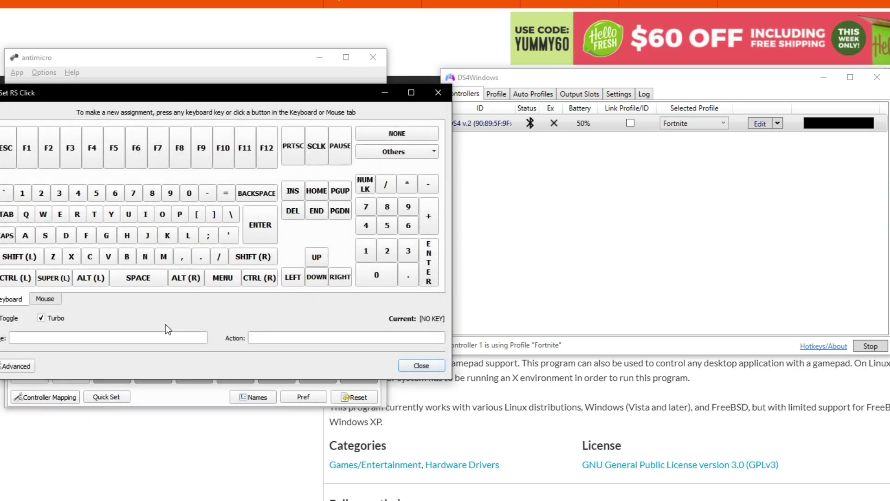
key("Escape")
Verify turbo on LS Click, L Shoulder, R Shoulder, Y and B, and glance at the R Trigger settings.
left_click(264, 305)
key("Escape")
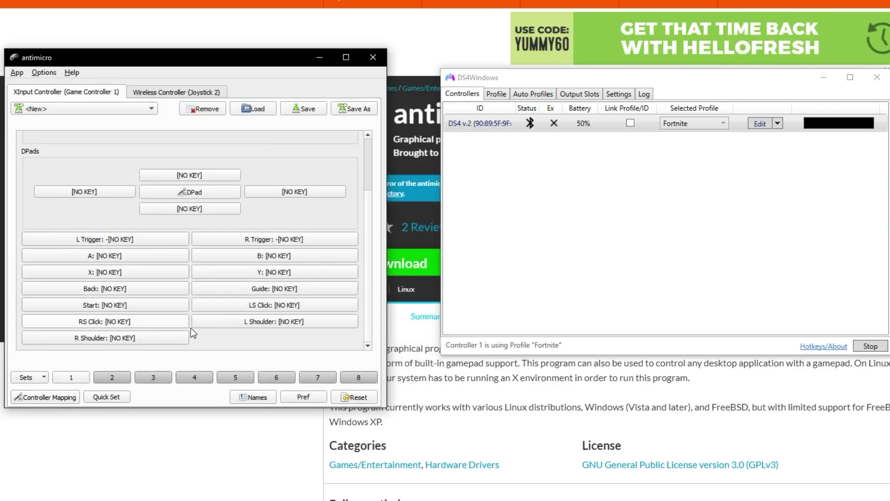
left_click(194, 325)
key("Escape")
left_click(104, 338)
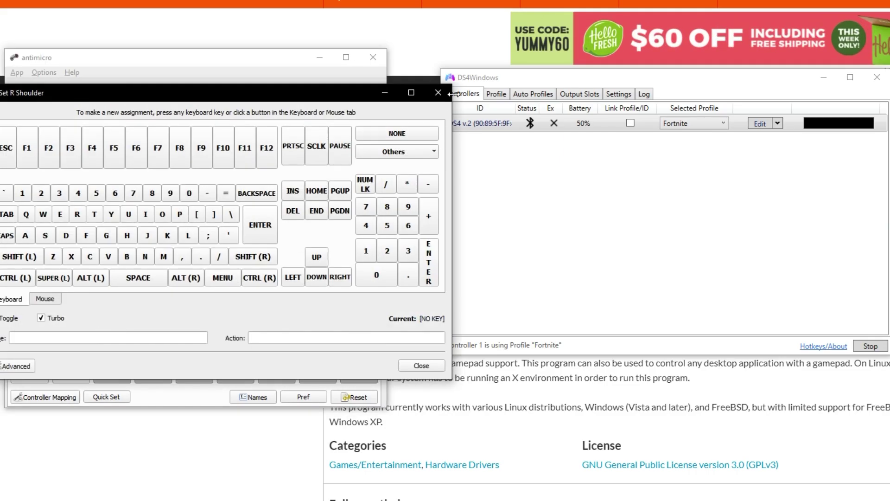
key("Escape")
left_click(263, 273)
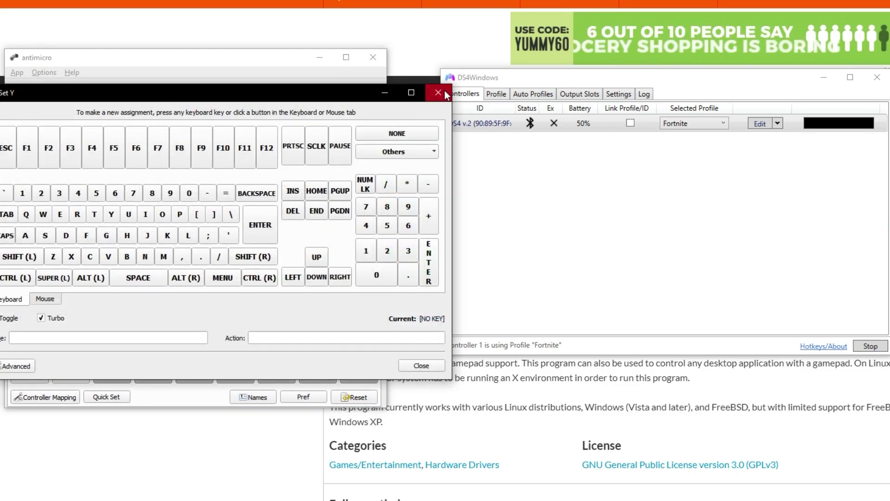
left_click(446, 89)
left_click(269, 255)
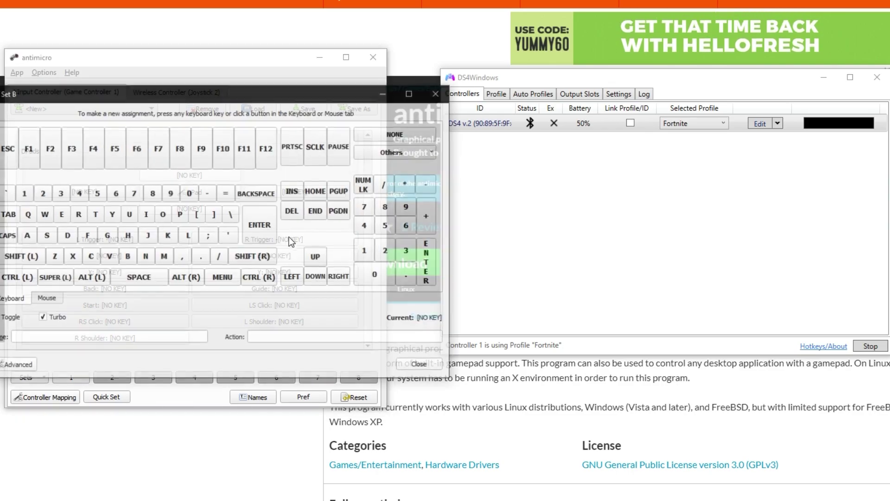
left_click(438, 93)
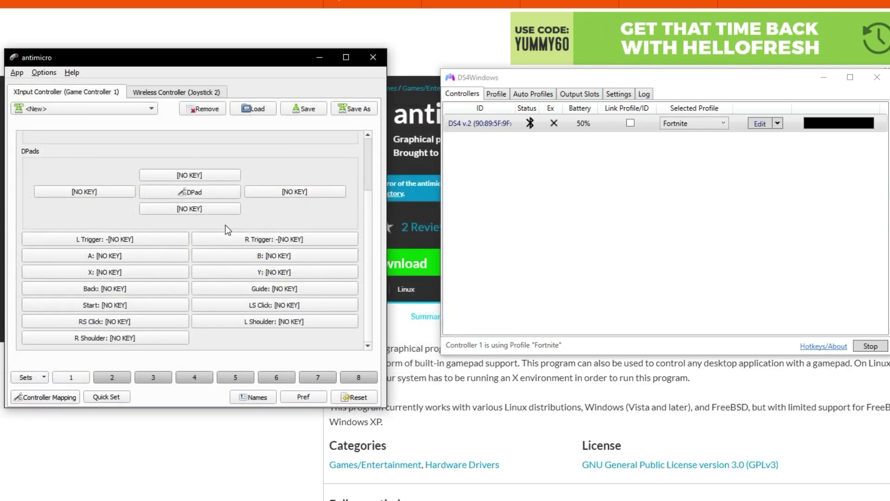
left_click(251, 238)
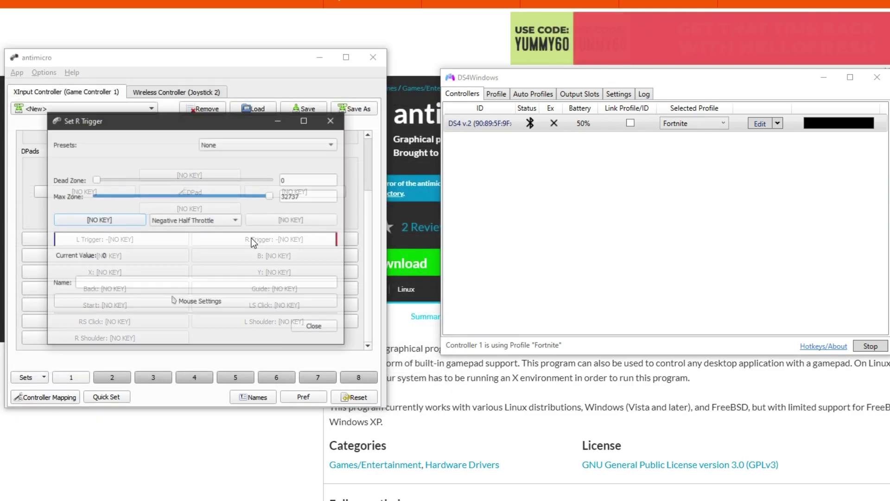
left_click(333, 120)
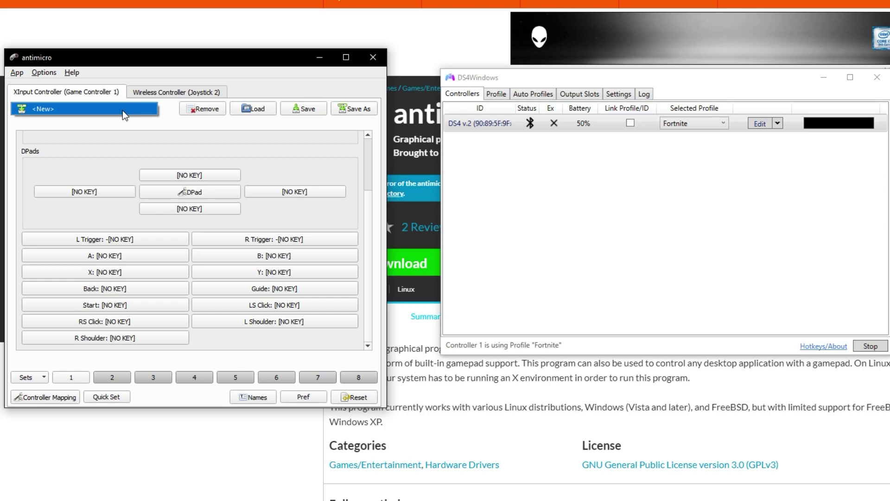
Browse the saved profiles list, leaving <New> selected.
left_click(146, 109)
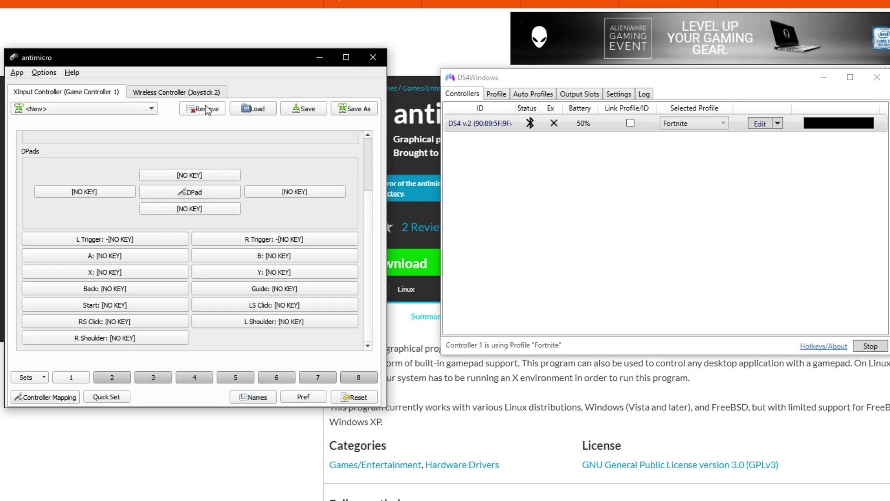
left_click(99, 110)
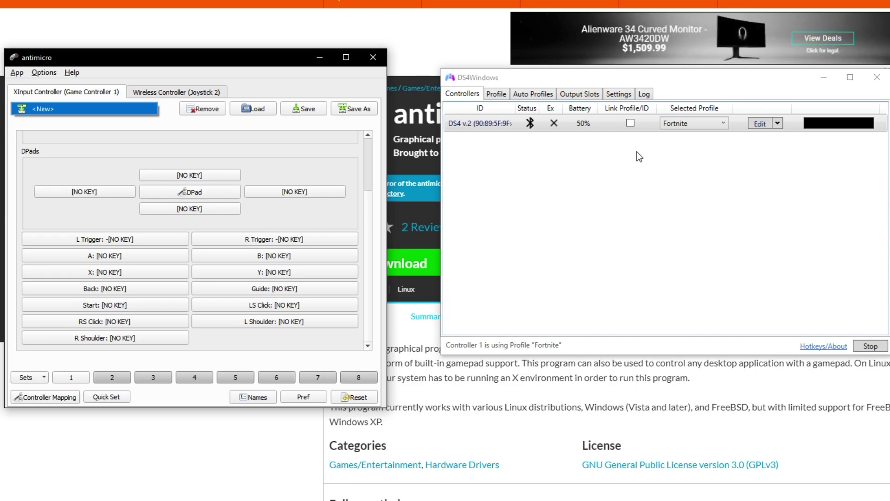
left_click(139, 108)
left_click(136, 112)
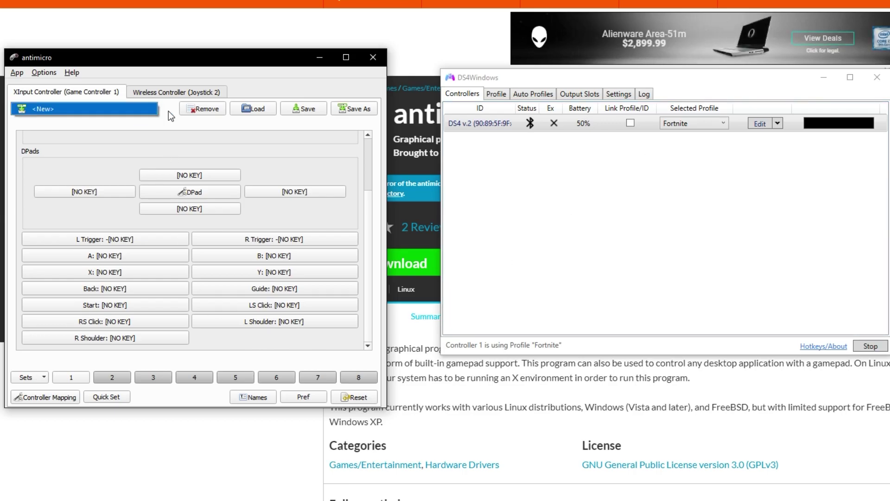
left_click(145, 113)
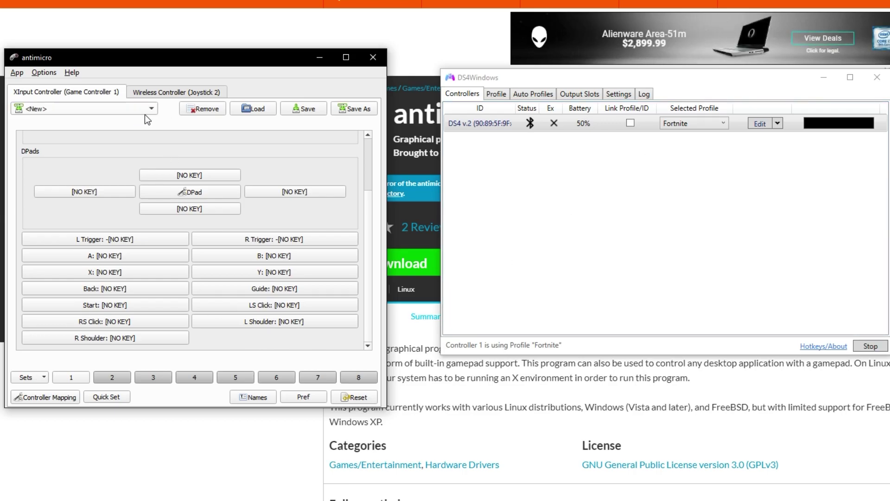
Save the controller configuration as LowInputLag.
left_click(311, 114)
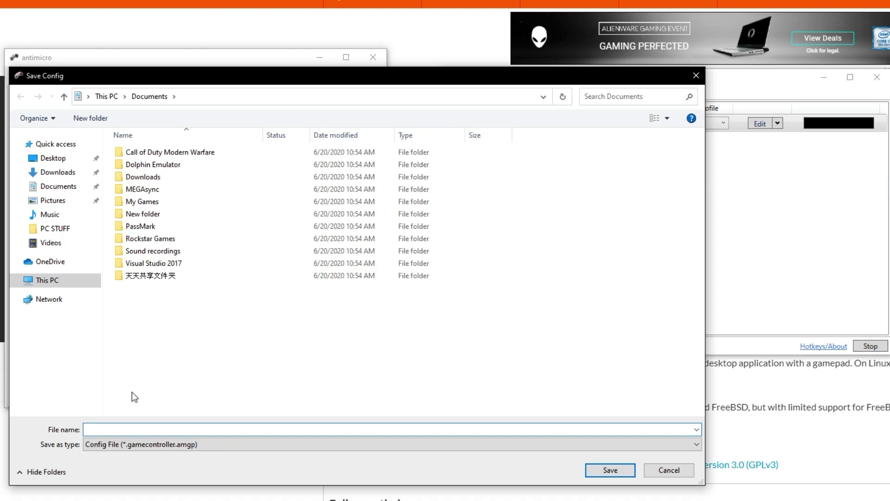
type("LowInputLag")
left_click(619, 476)
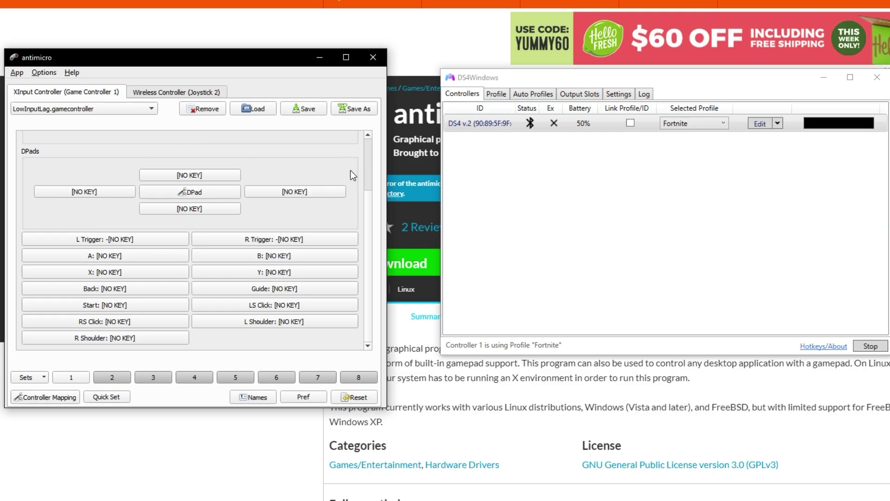
scroll(369, 183, "up", 3)
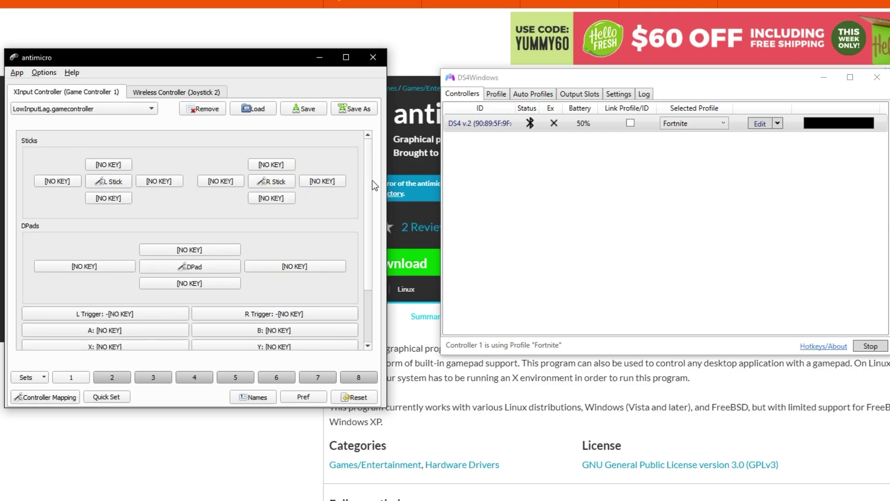
scroll(368, 282, "down", 3)
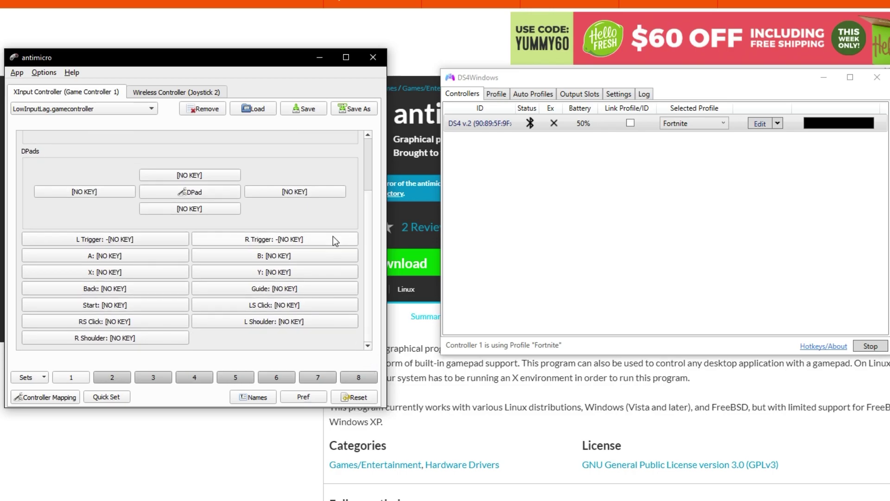
scroll(335, 216, "up", 3)
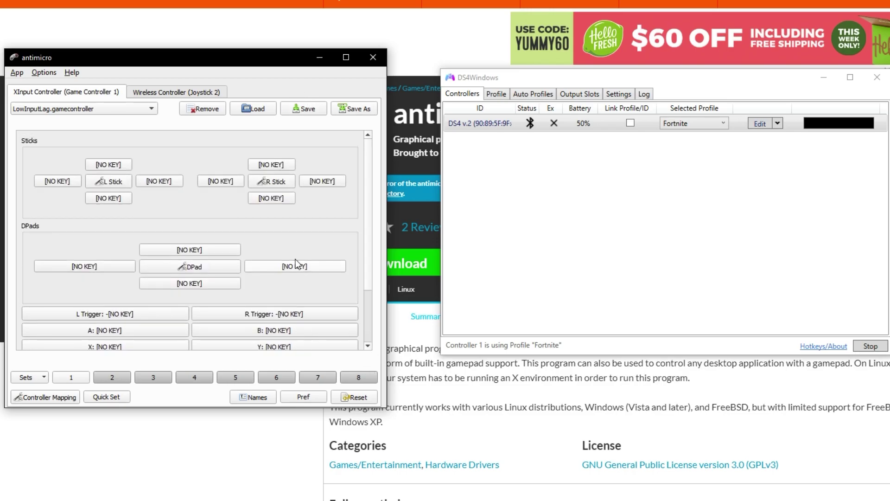
scroll(260, 277, "down", 3)
scroll(260, 277, "up", 3)
In Options > Settings, choose a 1 ms gamepad poll rate and tick Launch At Windows Startup.
left_click(43, 73)
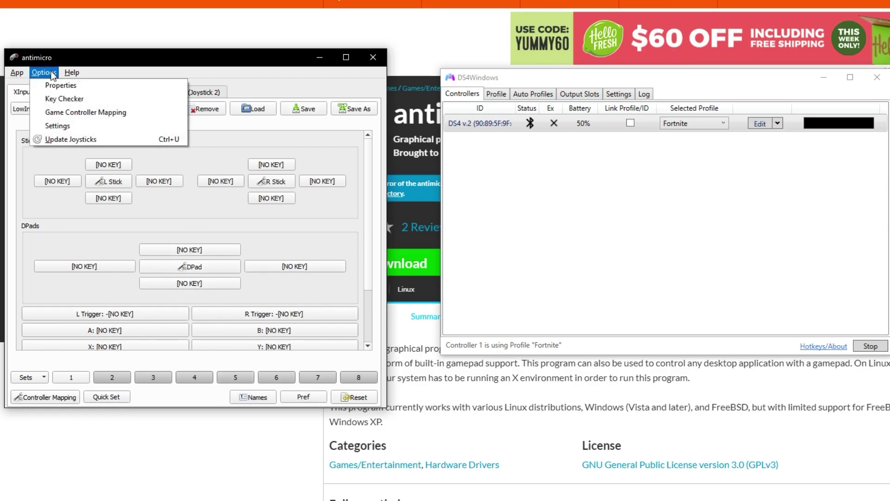
left_click(80, 127)
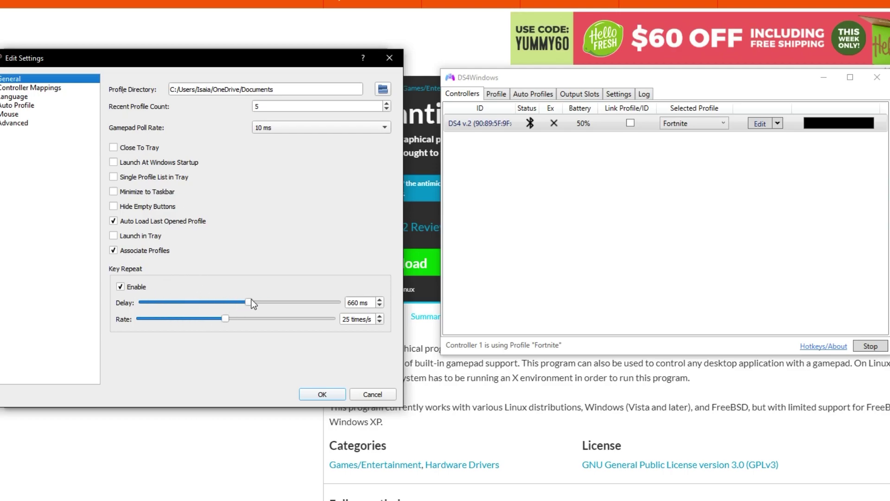
left_click(297, 130)
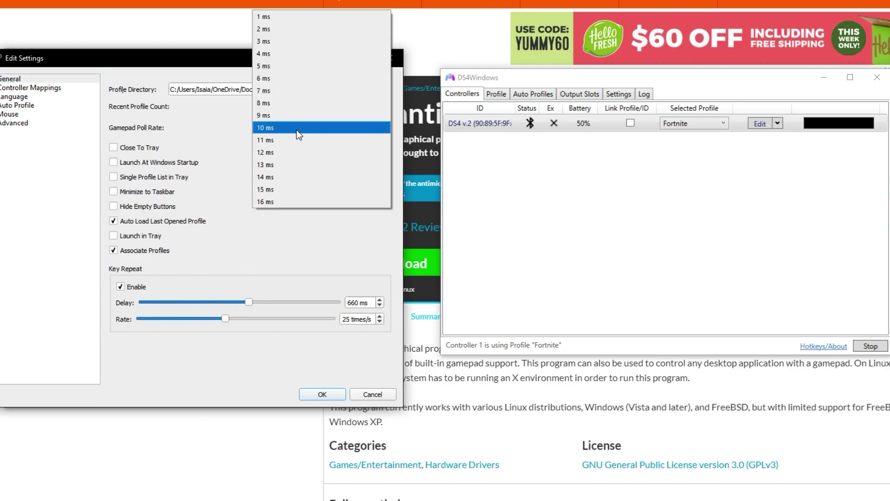
left_click(285, 18)
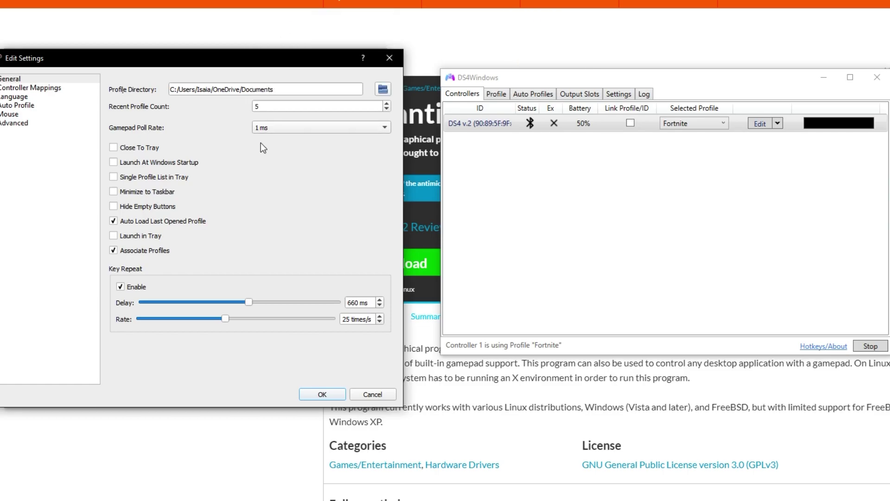
left_click(291, 128)
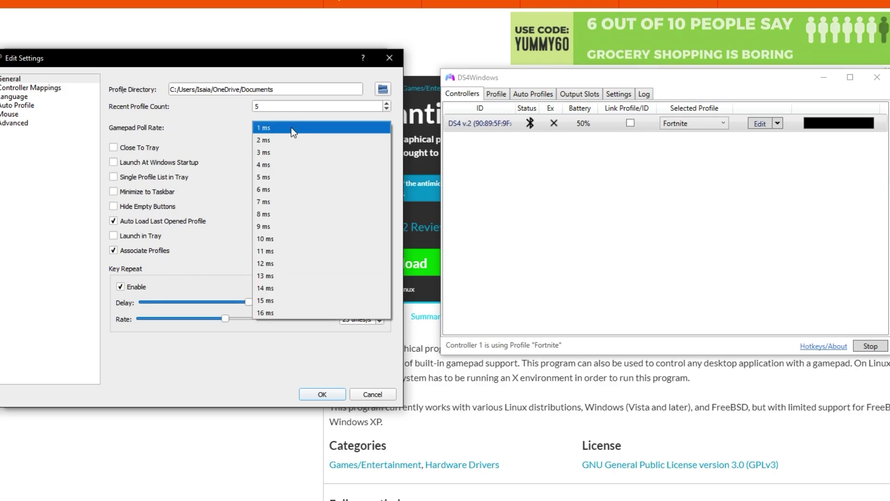
left_click(291, 127)
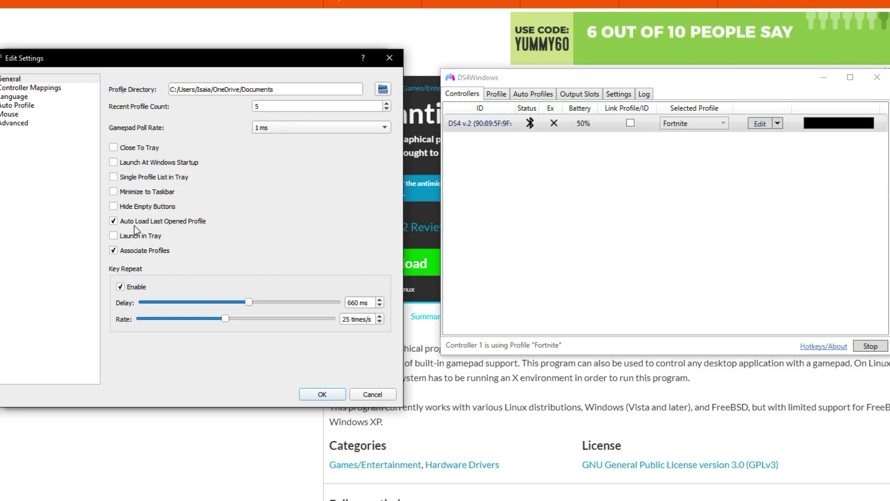
left_click(113, 163)
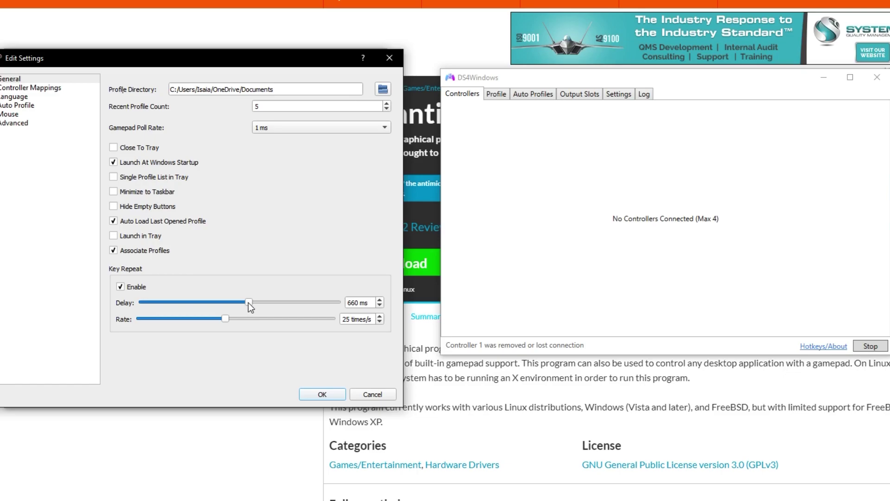
Set the key repeat delay to 250 ms and the rate to 5 times/s, then accept.
left_click_drag(248, 302, 110, 306)
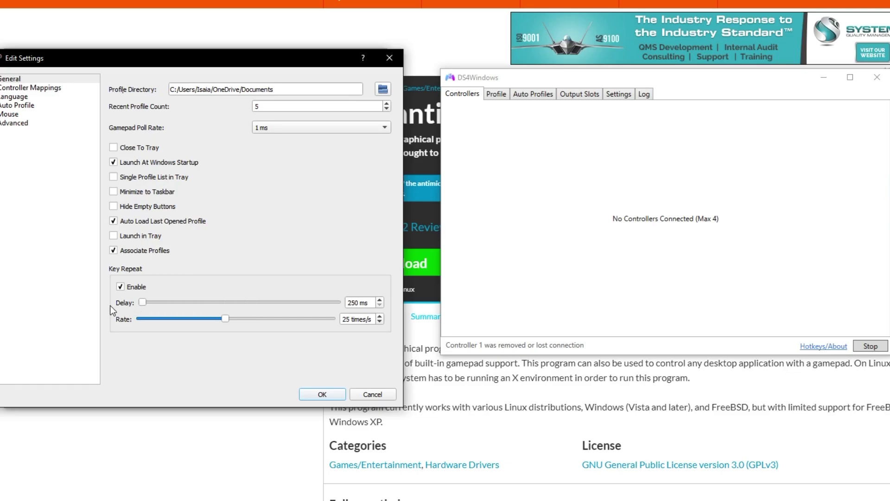
left_click(381, 306)
left_click_drag(226, 319, 429, 309)
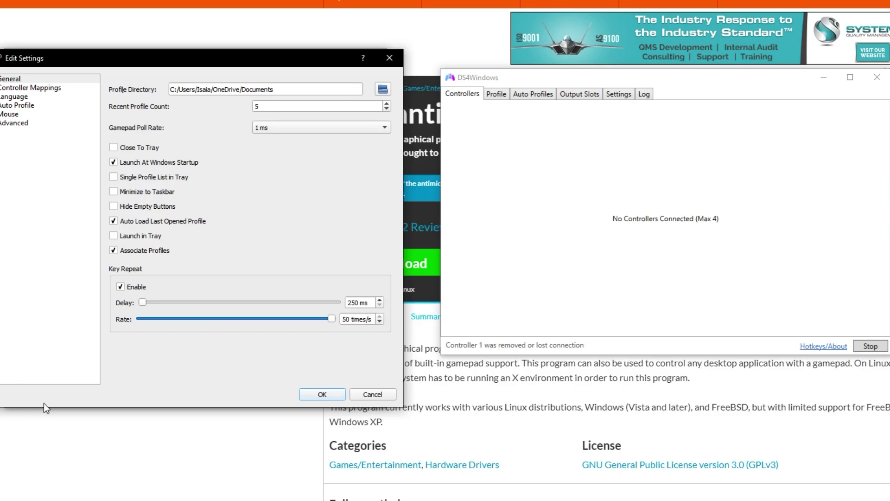
left_click_drag(318, 326, 5, 342)
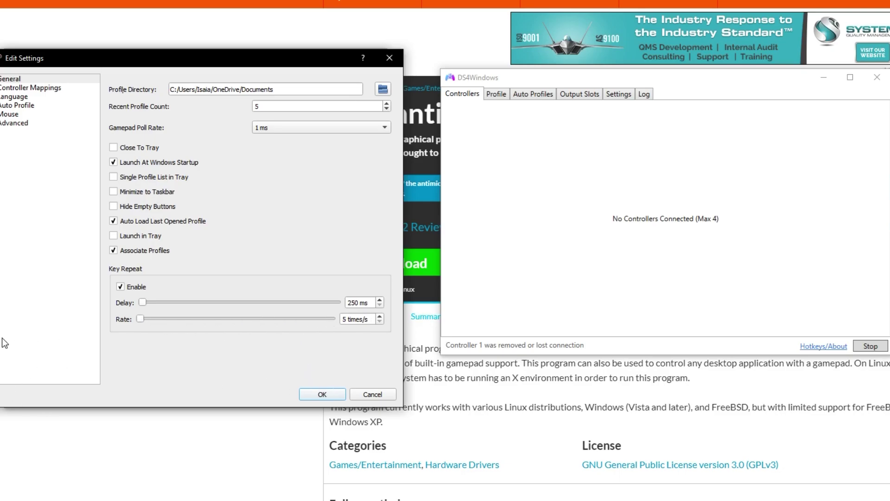
left_click(323, 396)
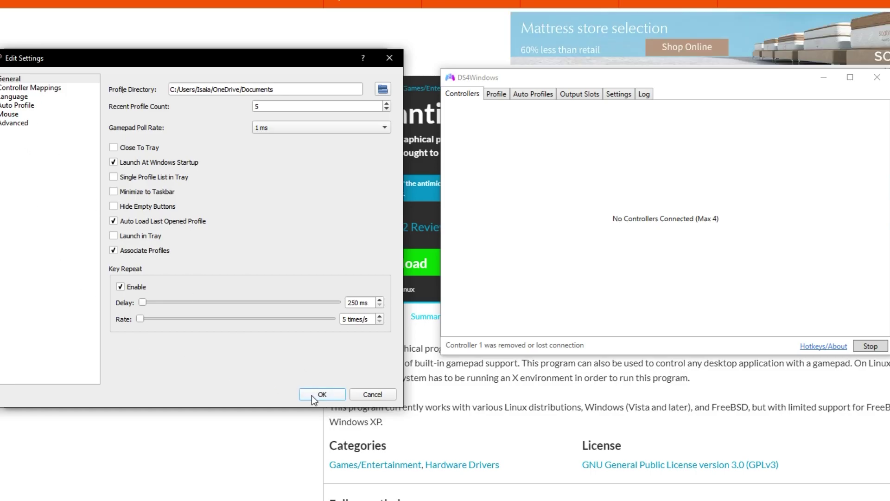
Confirm the settings, close antimicro and relaunch it from the Start menu search.
left_click(312, 395)
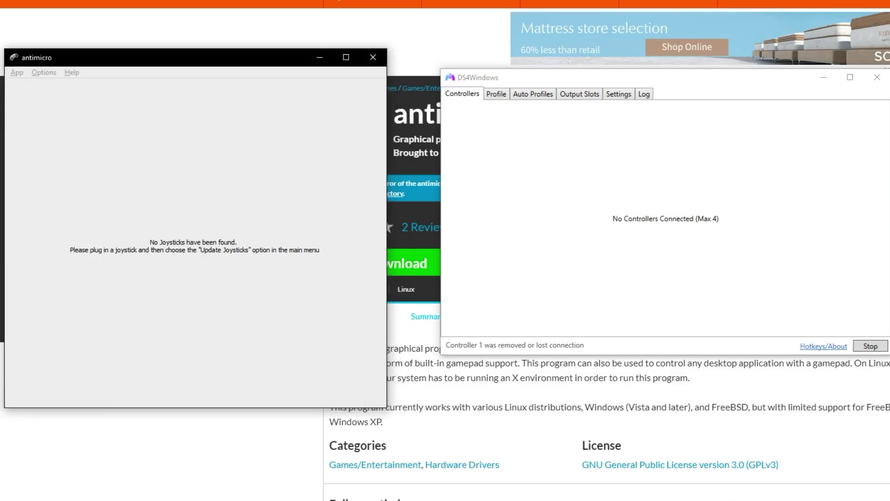
key("alt+F4")
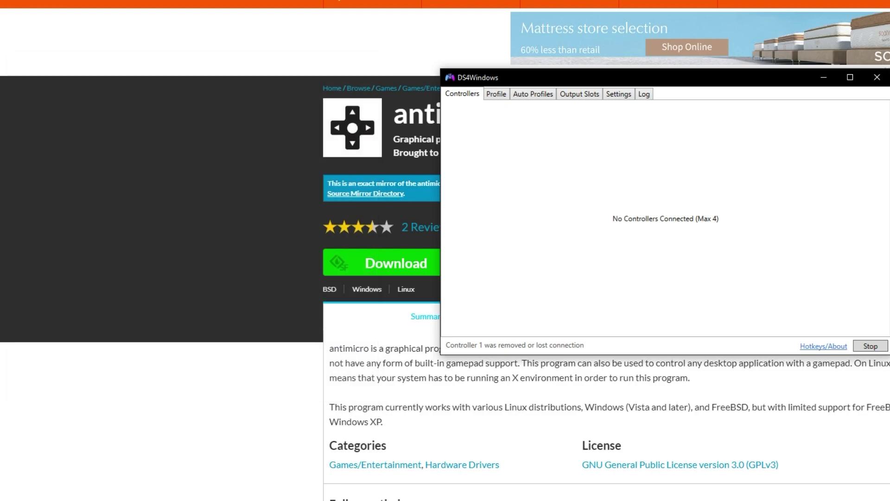
key("super")
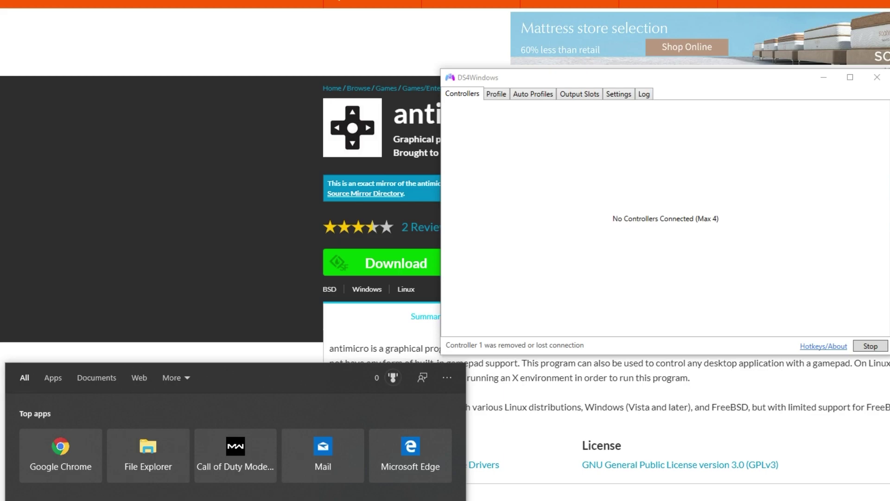
type("antimicro")
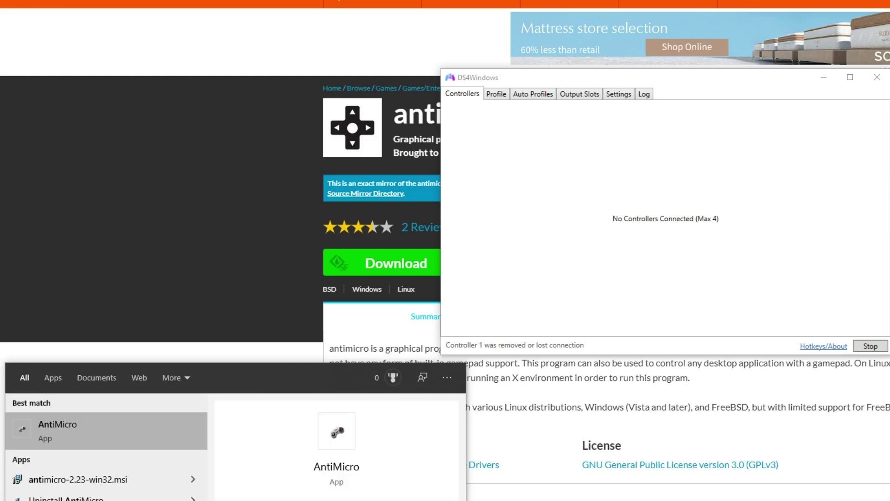
key("Return")
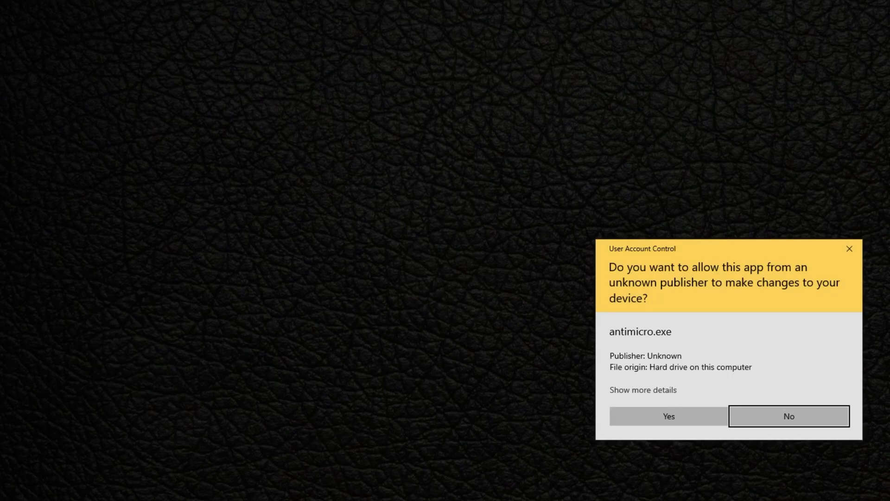
Approve the administrator prompt and refresh the connected joysticks list twice.
left_click(661, 416)
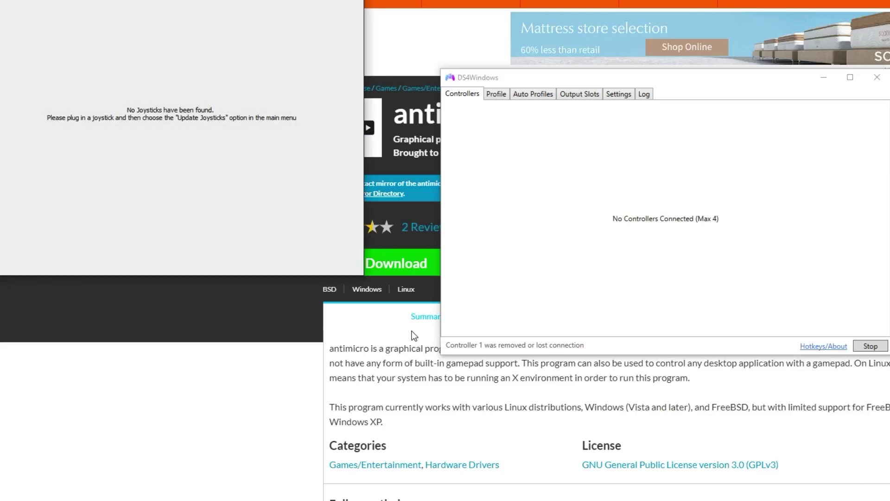
left_click(27, 7)
left_click(27, 7)
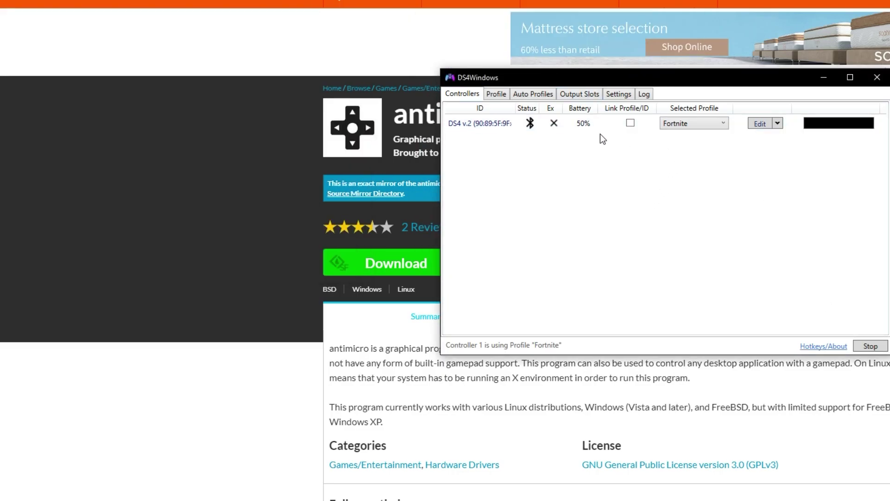
Review the DS4Windows Profiles and Auto Profiles tabs, return to Controllers, and minimize DS4Windows.
left_click(497, 95)
left_click(530, 95)
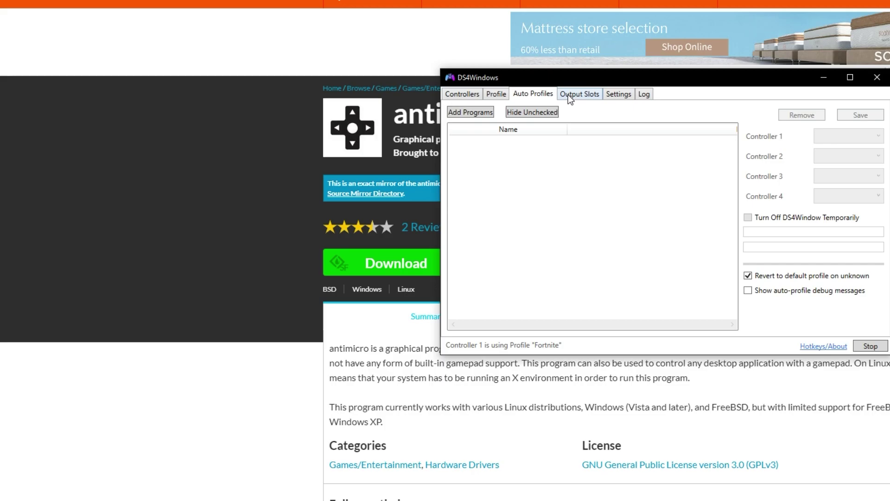
left_click(469, 95)
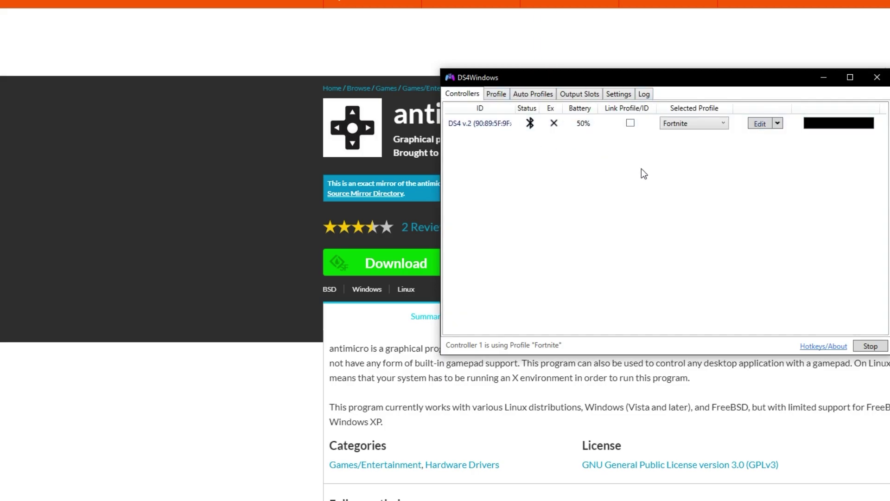
left_click(823, 78)
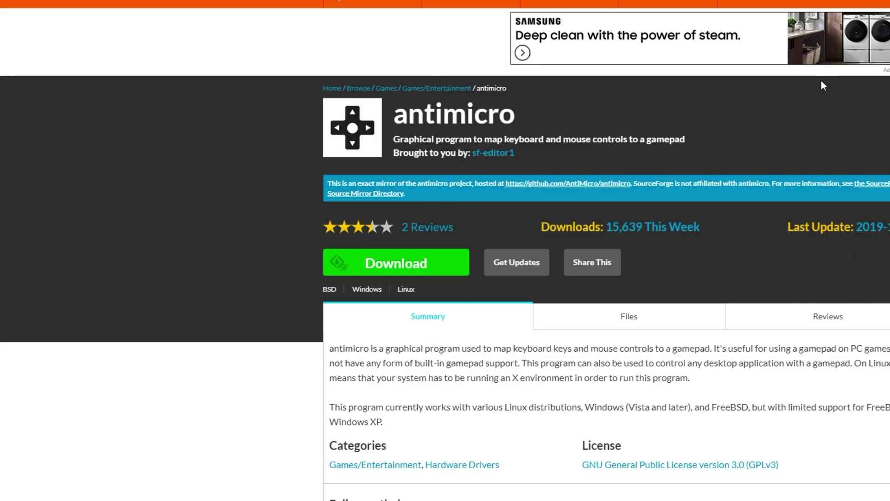